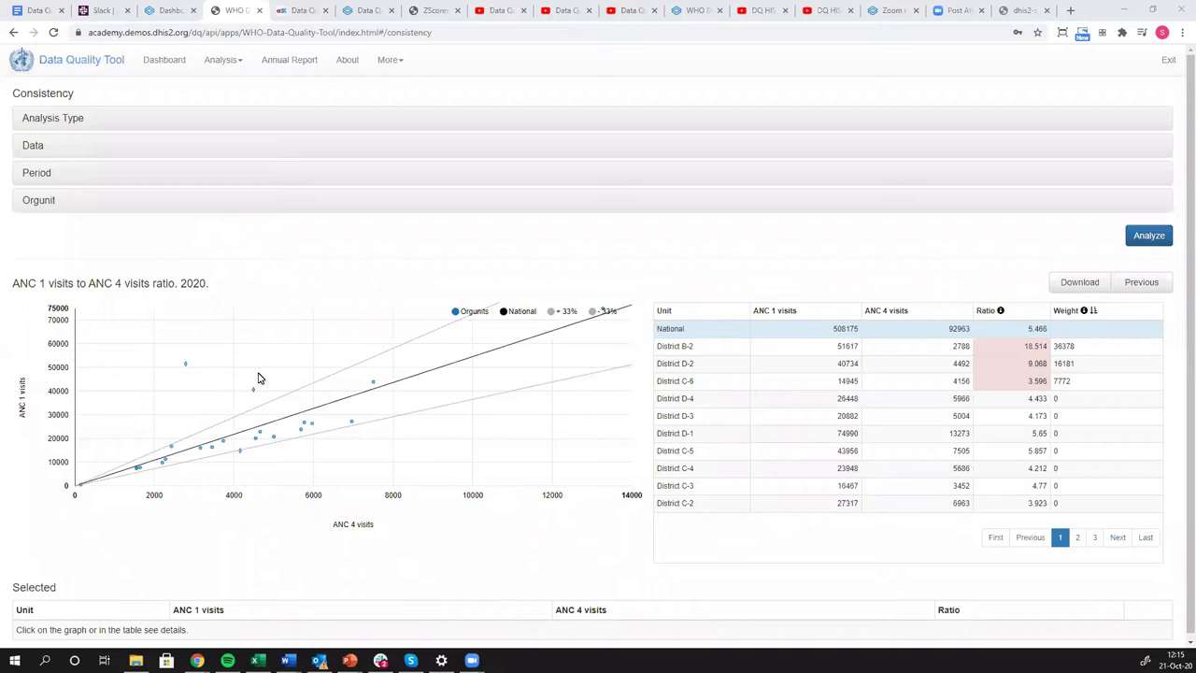
Step: Review the Analysis Type settings of the ANC 1 vs ANC 4 consistency check
mouse_move(219, 442)
click(39, 116)
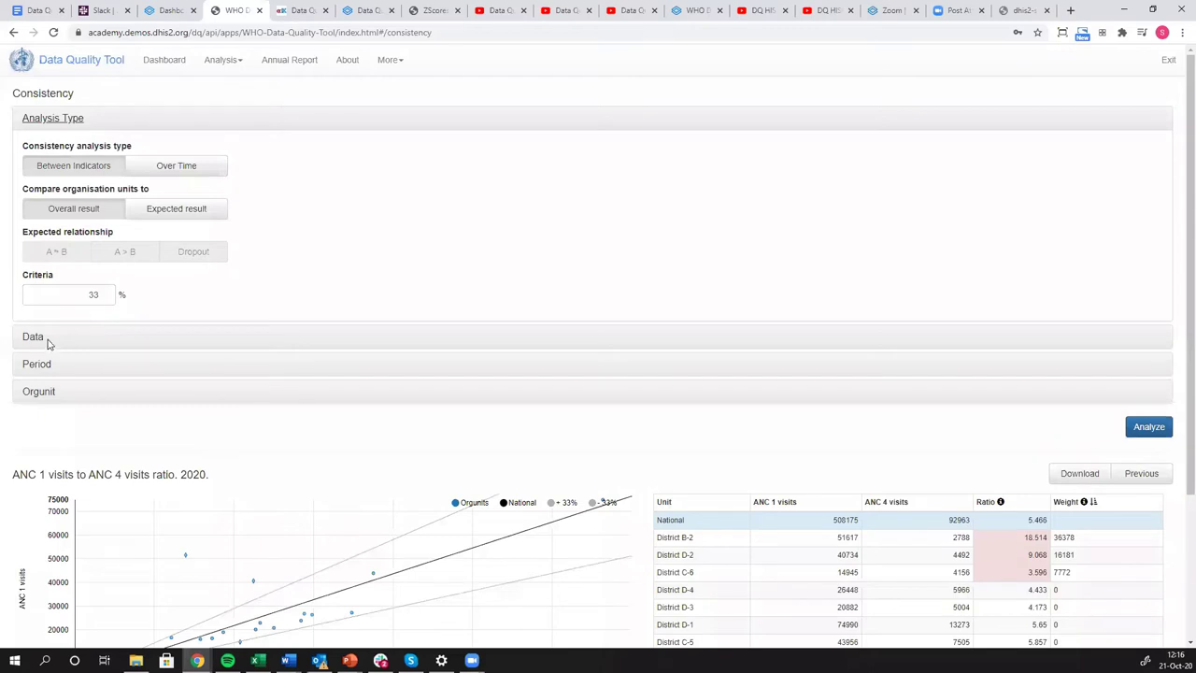
scroll(48, 342, down, 3)
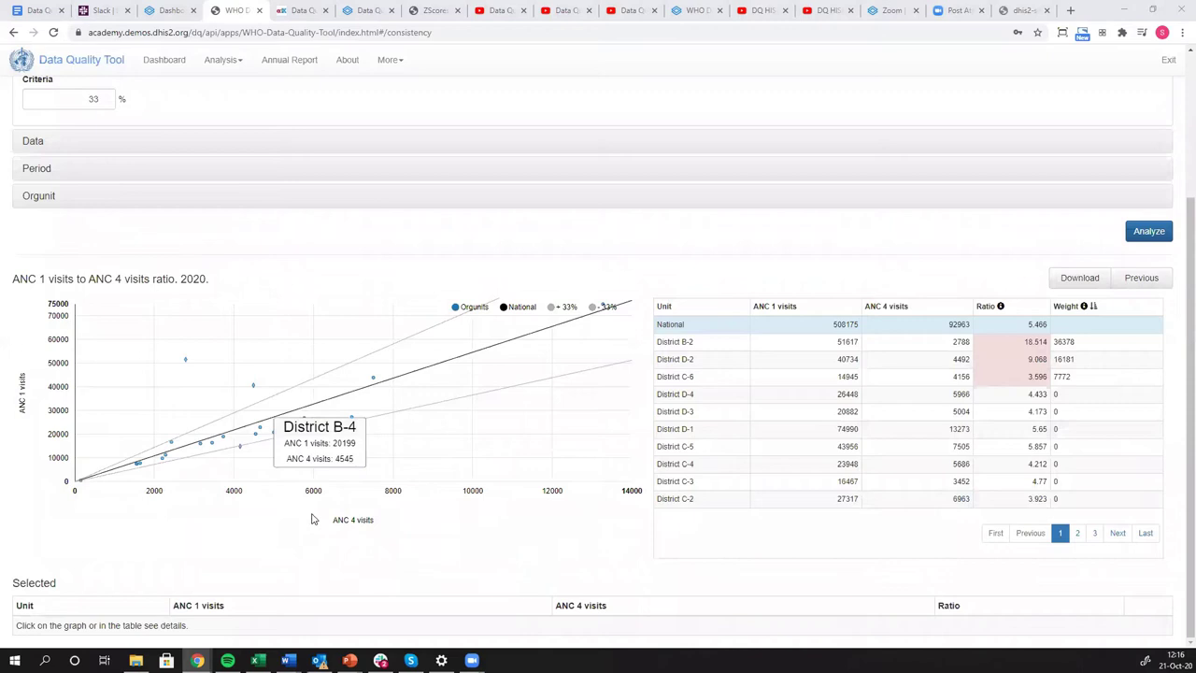
scroll(201, 260, up, 3)
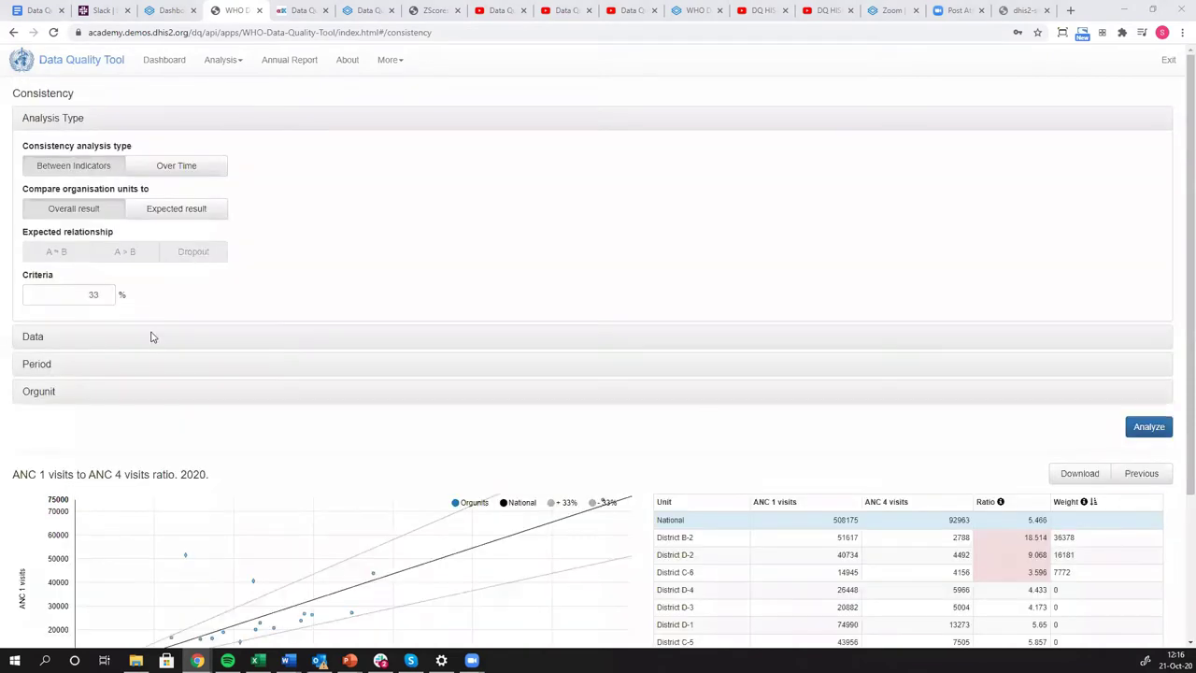
Step: Check the Period and Orgunit sections, then reopen Analysis Type to show the 33% criteria
click(48, 366)
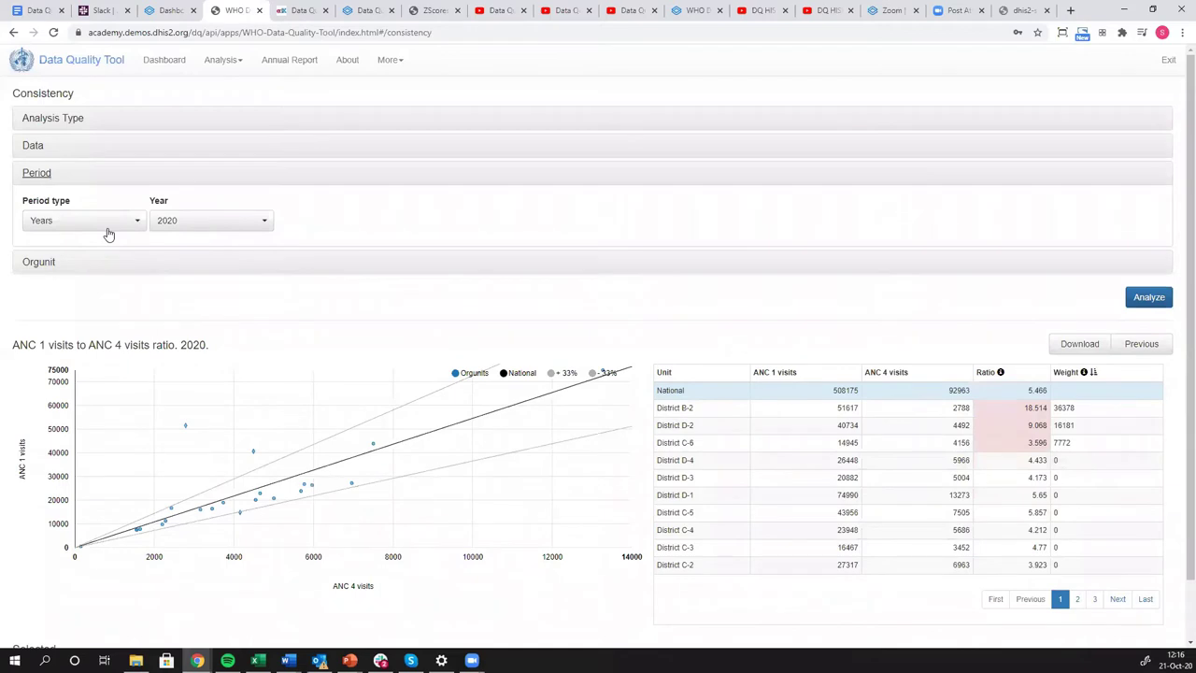
click(39, 265)
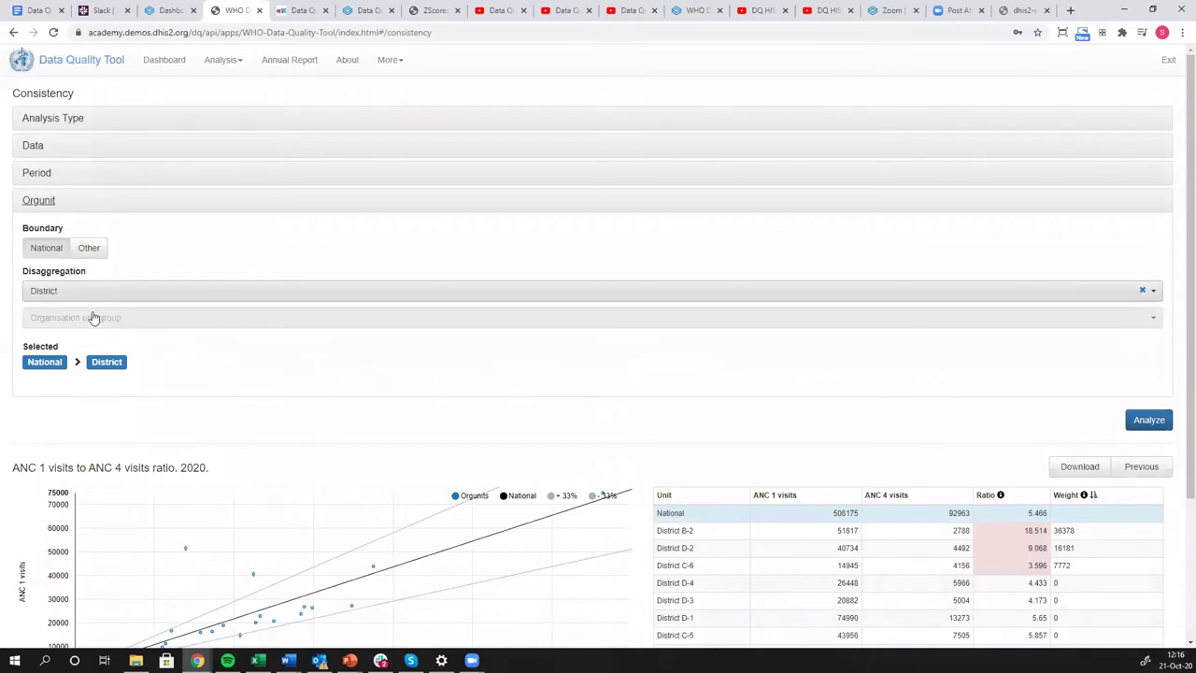
scroll(295, 395, down, 2)
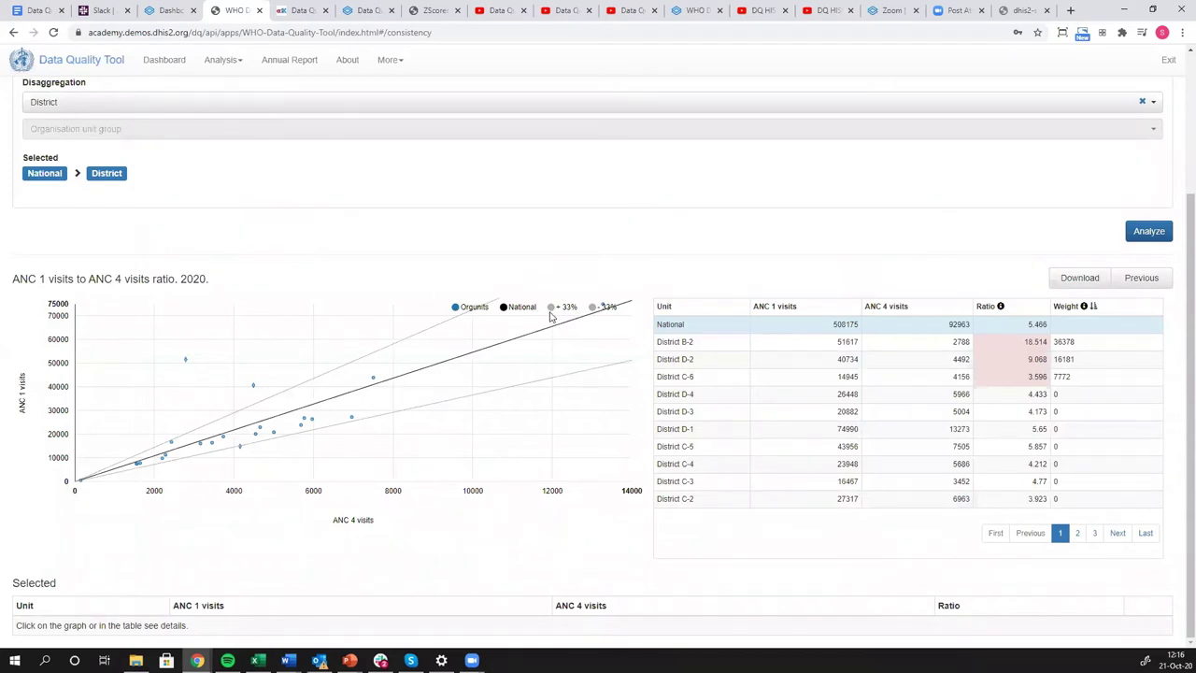
mouse_move(599, 316)
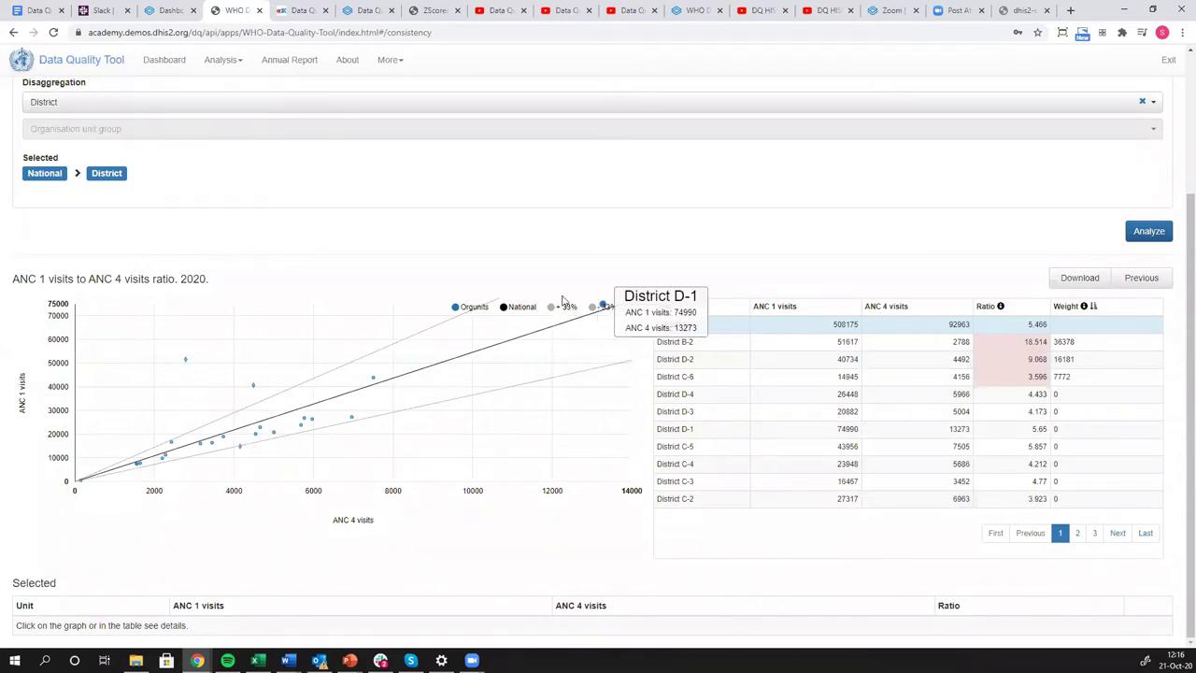
scroll(98, 179, up, 2)
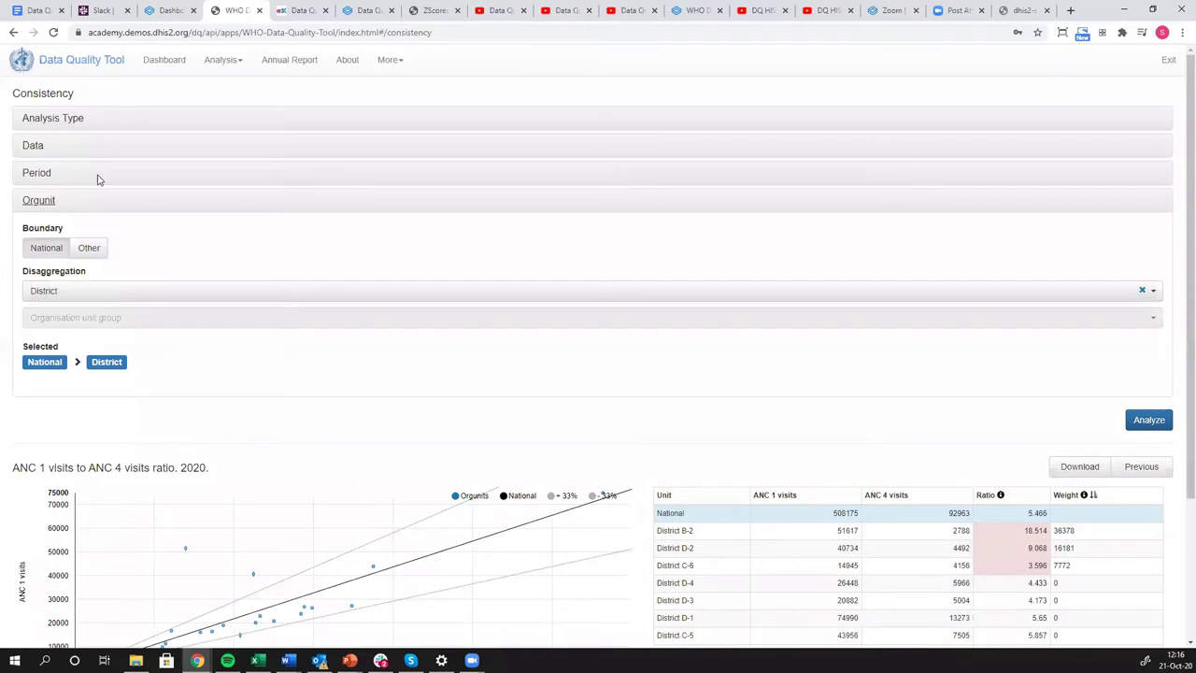
click(63, 121)
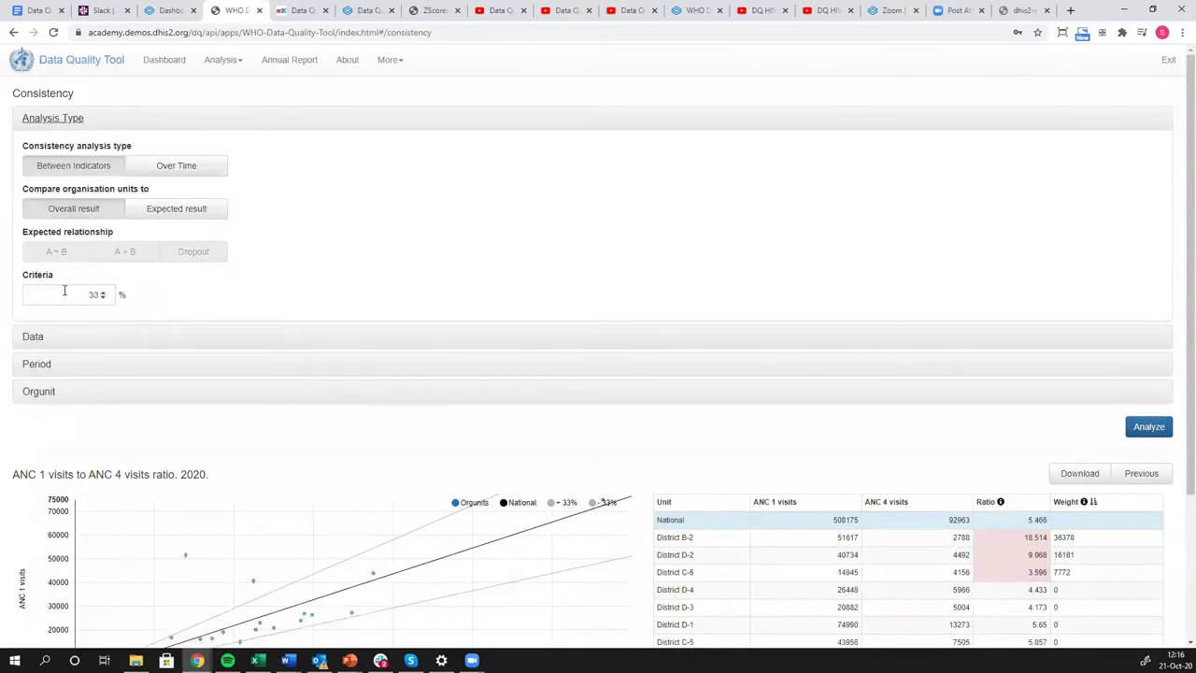
scroll(65, 296, down, 2)
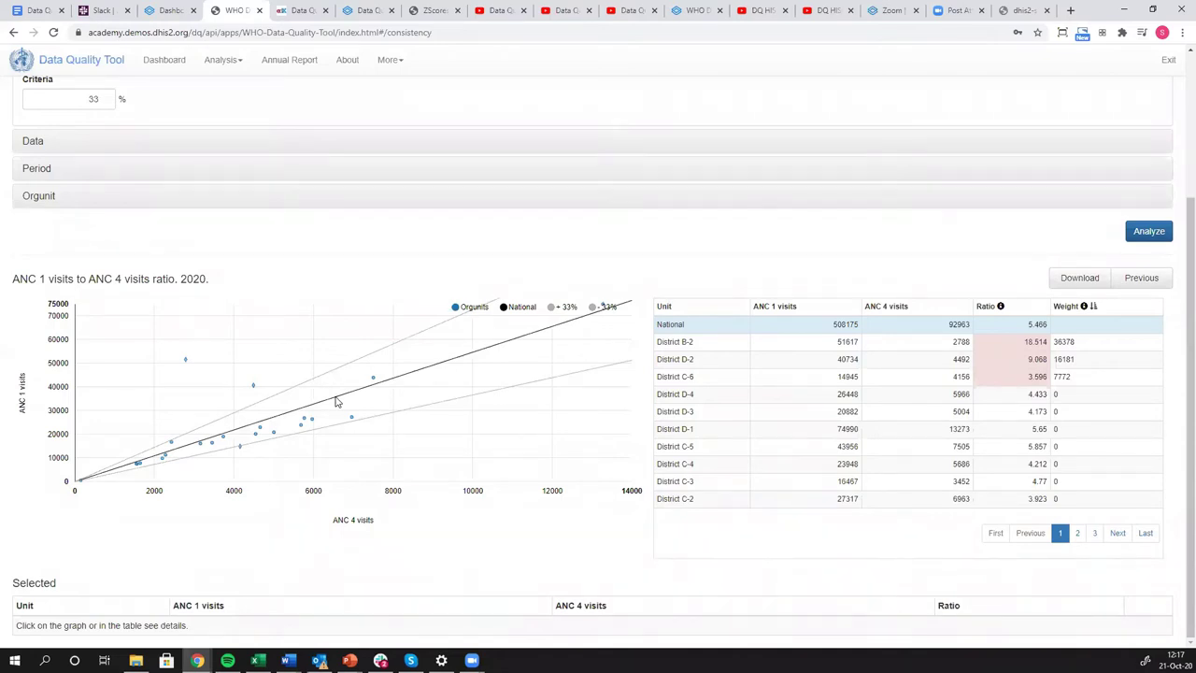
mouse_move(342, 425)
mouse_move(254, 386)
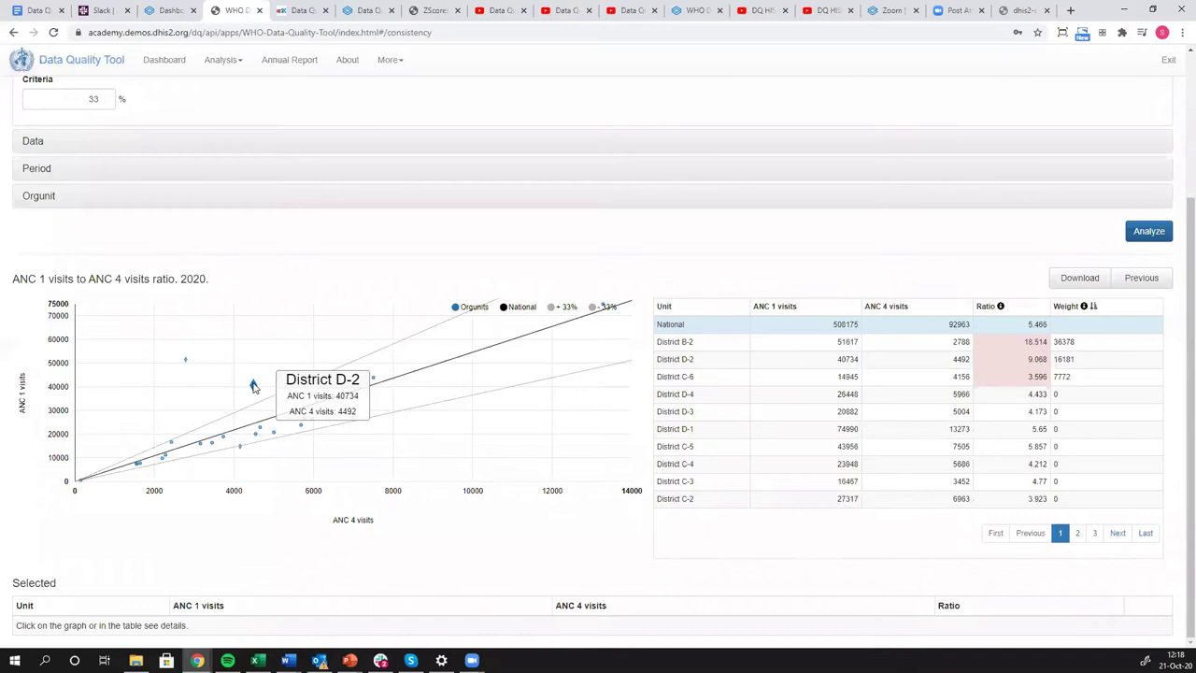
mouse_move(190, 360)
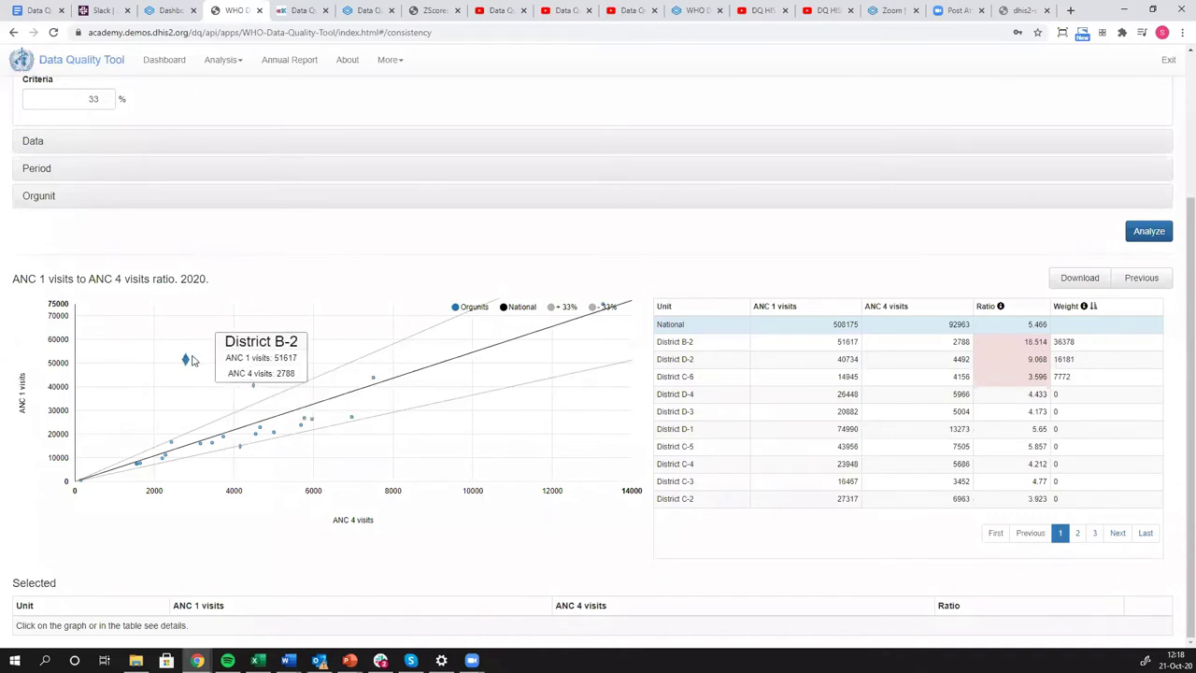
mouse_move(241, 449)
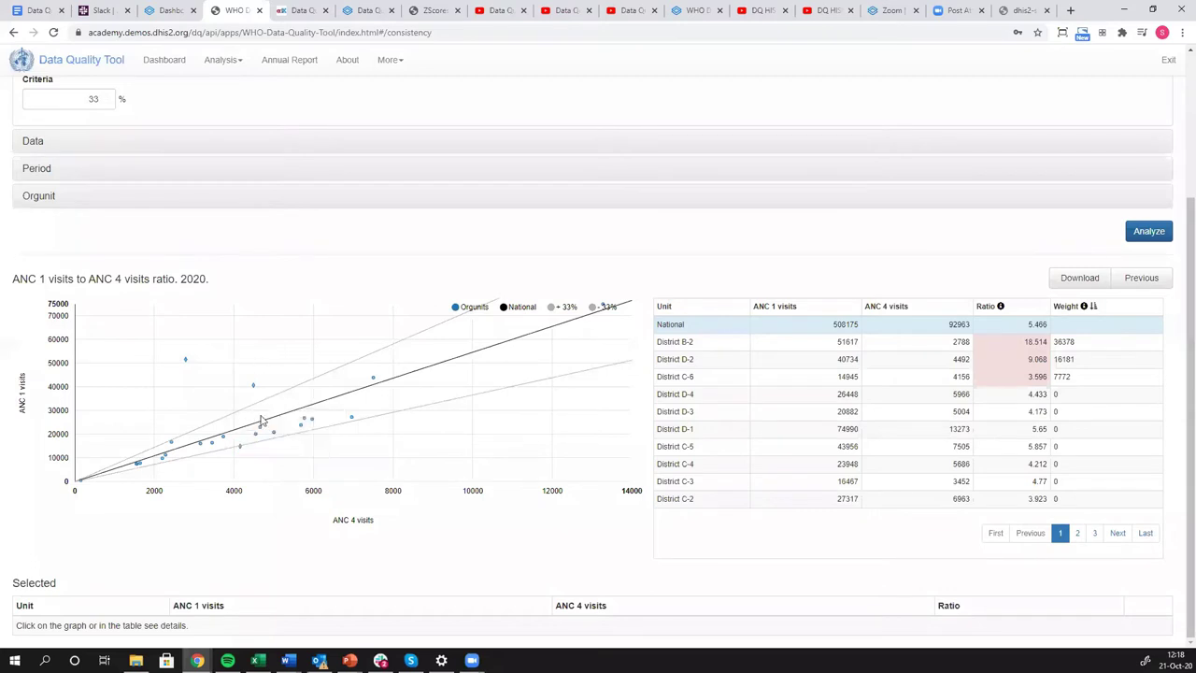
mouse_move(260, 426)
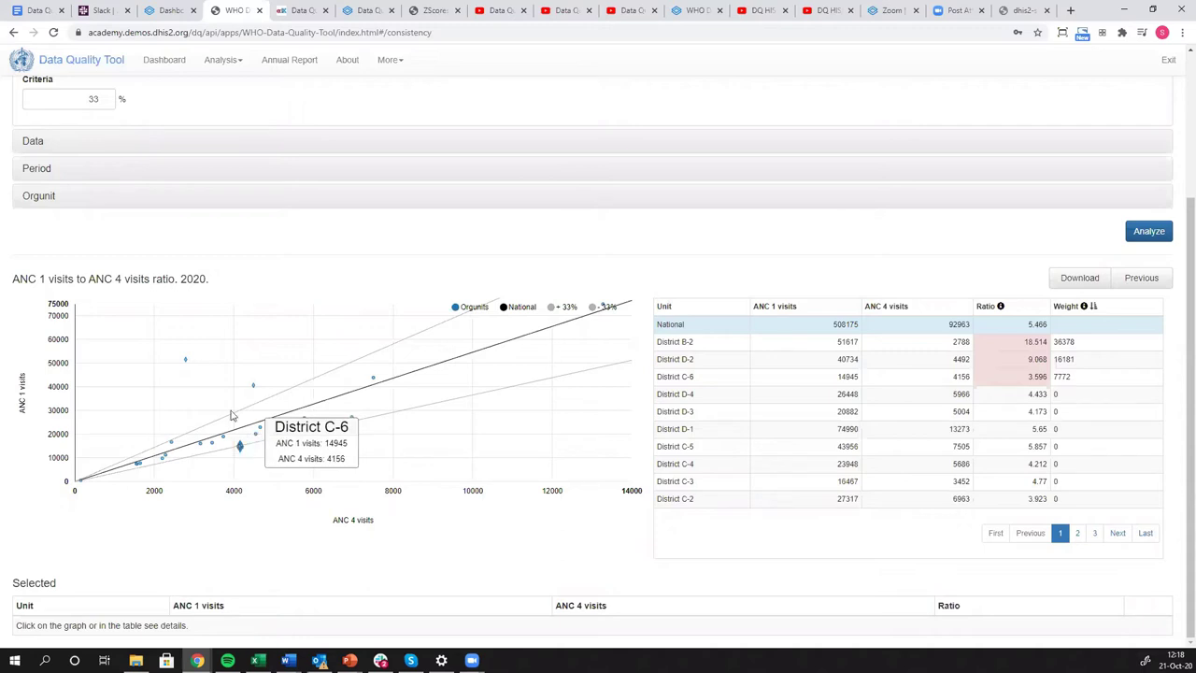
Step: Replace the 33 criteria with 50% and rerun, placing District B-1 at 23000 ANC 1 and 4659 ANC 4
scroll(98, 295, up, 2)
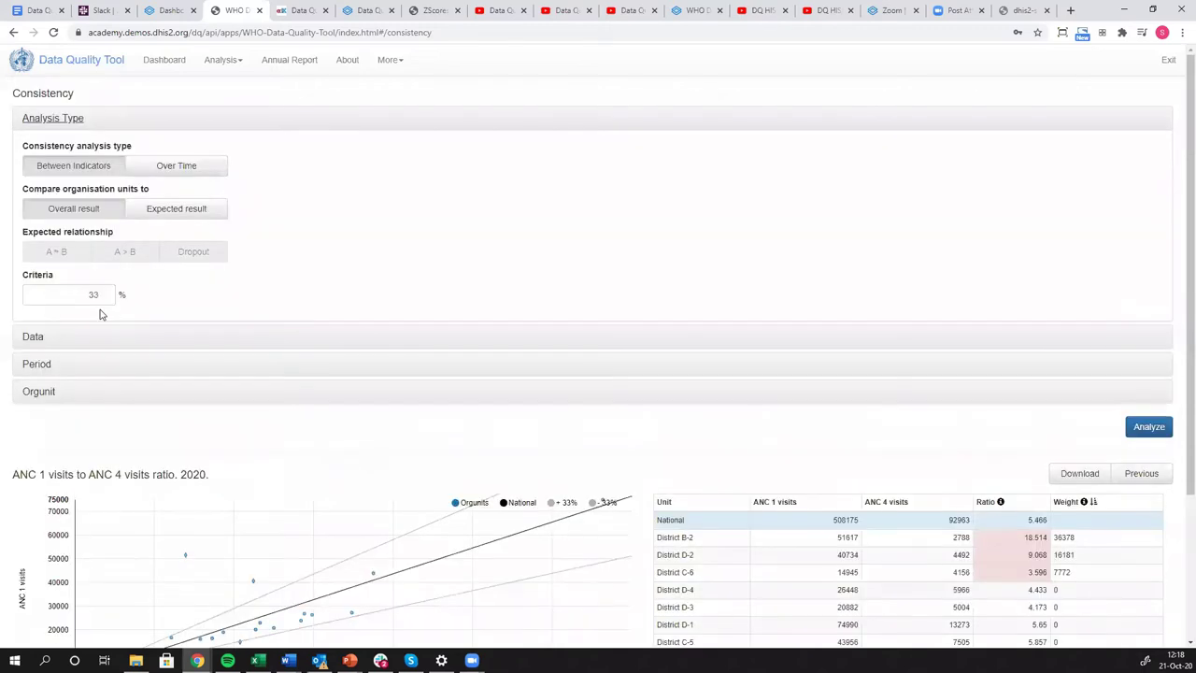
click(98, 296)
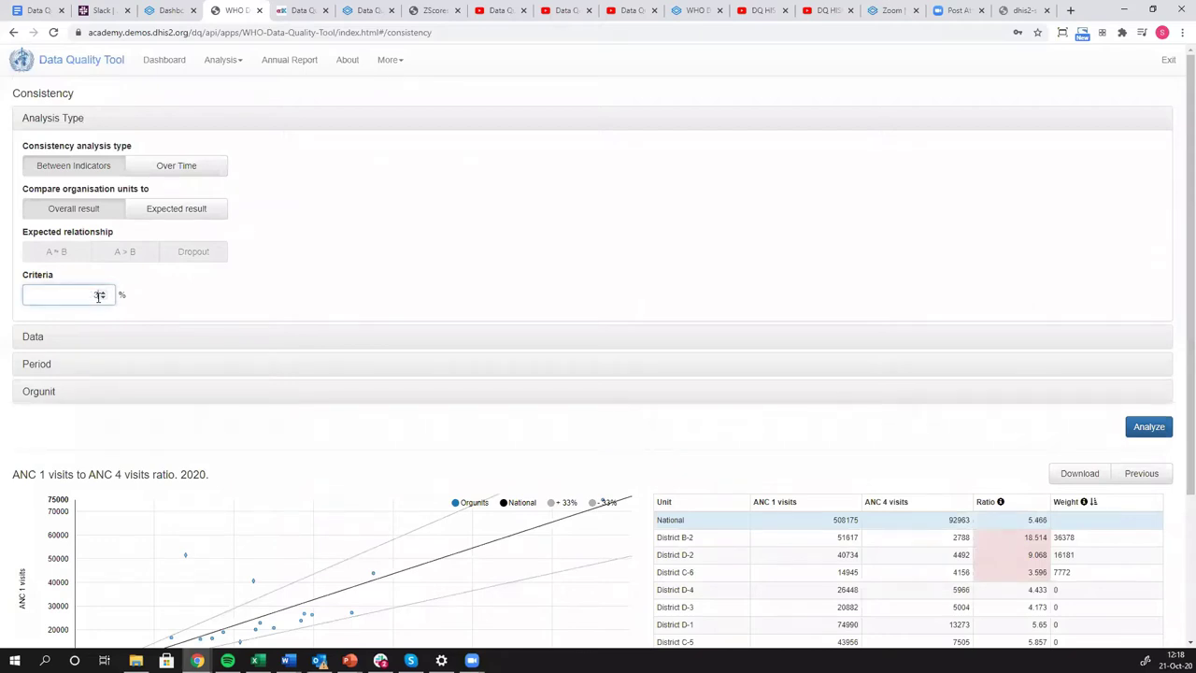
key(BackSpace)
key(BackSpace)
text(50)
click(1148, 428)
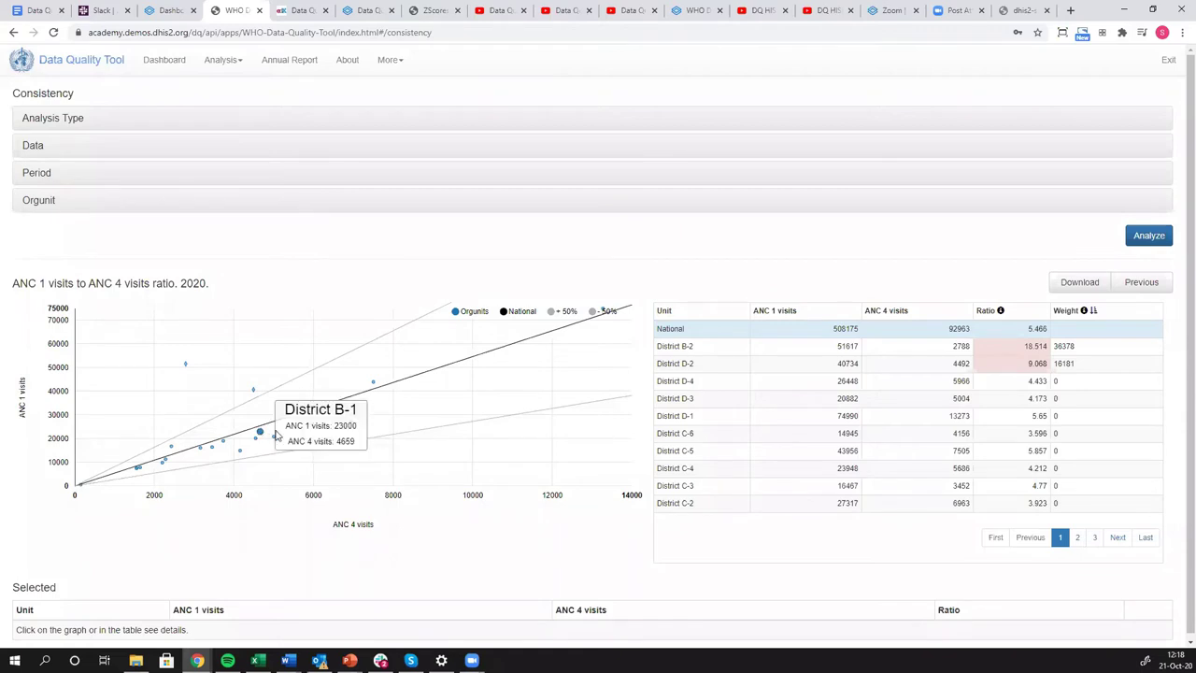
mouse_move(265, 428)
mouse_move(256, 391)
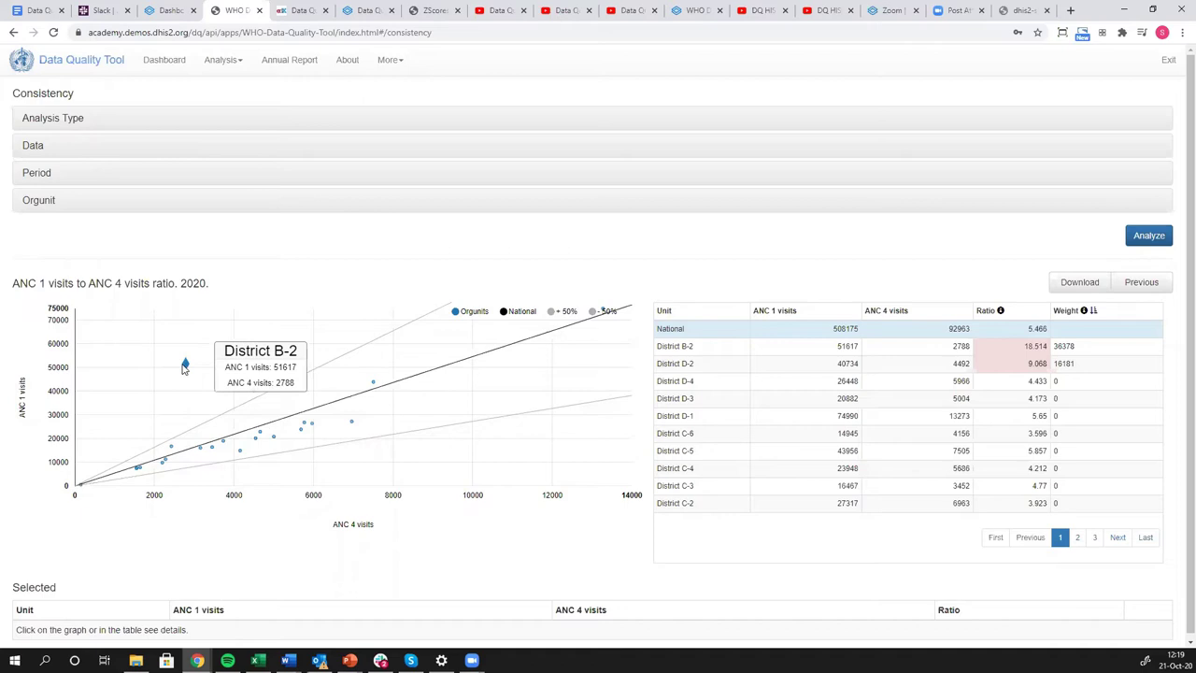
mouse_move(240, 453)
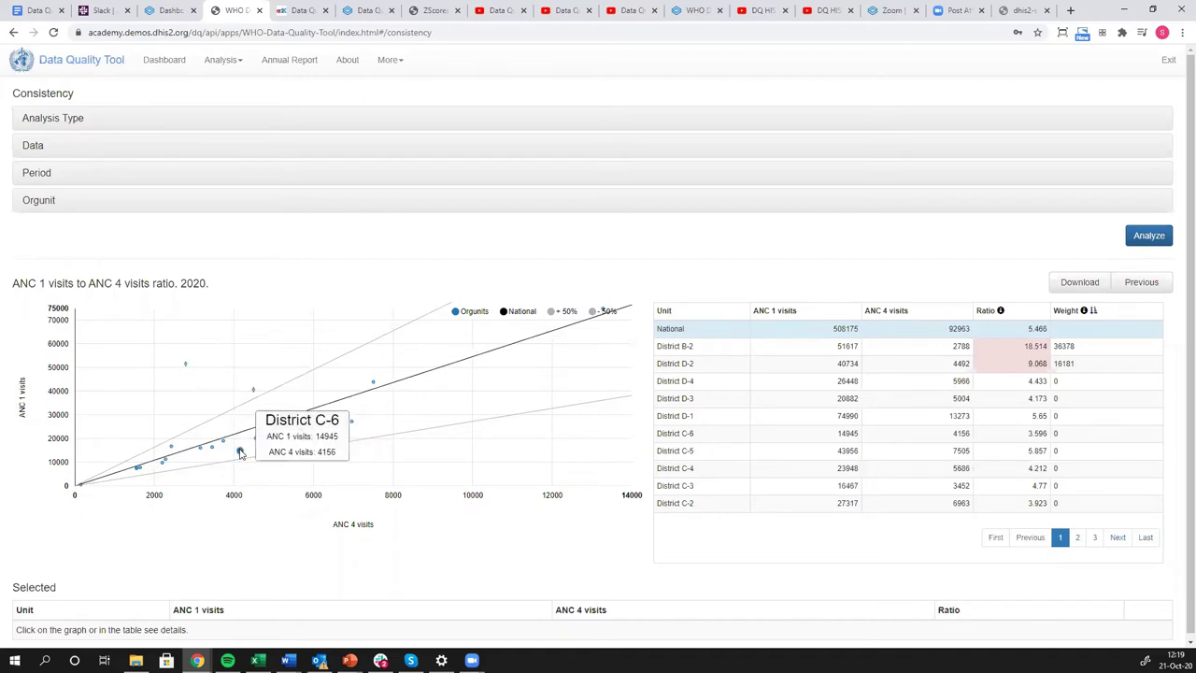
Step: Raise the Criteria value from 50 to 70% and rerun the analysis, leaving no districts highlighted
click(58, 119)
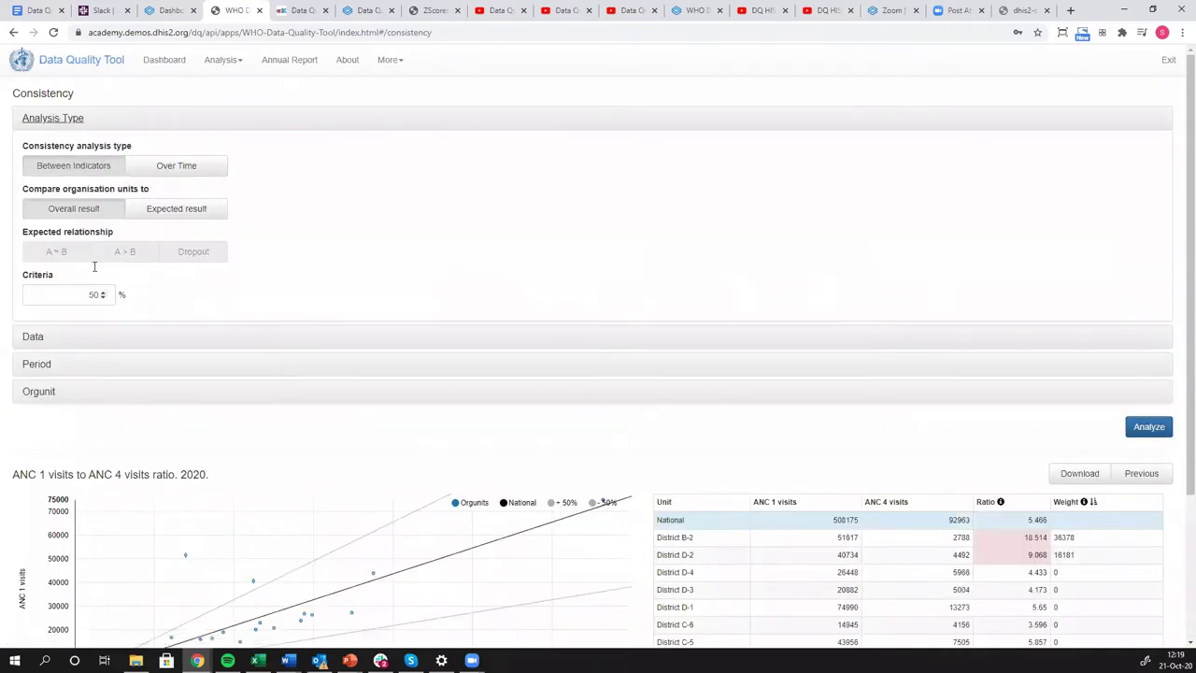
click(96, 295)
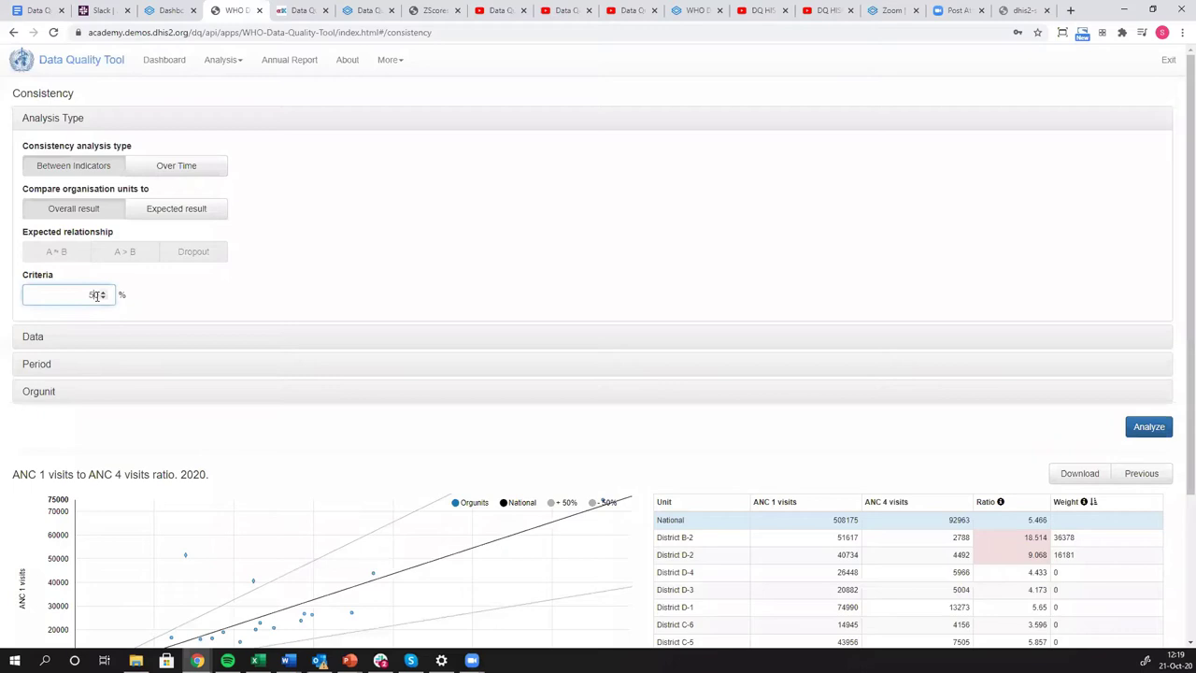
scroll(98, 295, up, 2)
click(1149, 426)
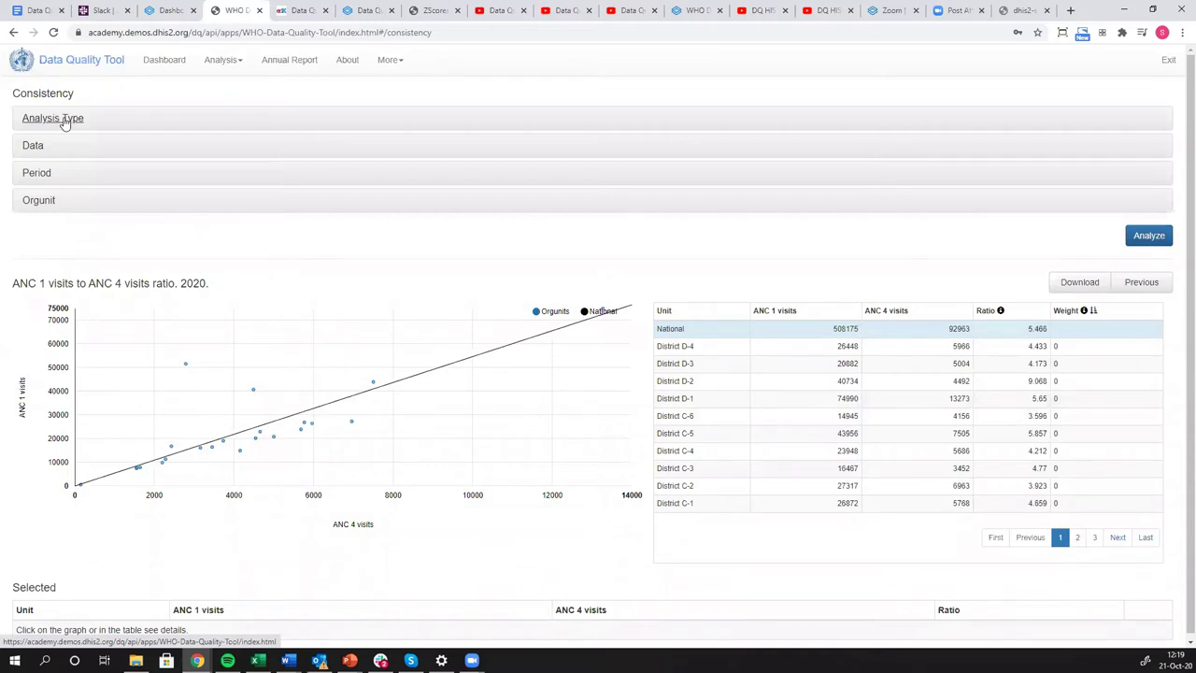
Step: Set the Criteria back to 33% and rerun, flagging Districts B-2, D-2 and C-6
click(65, 122)
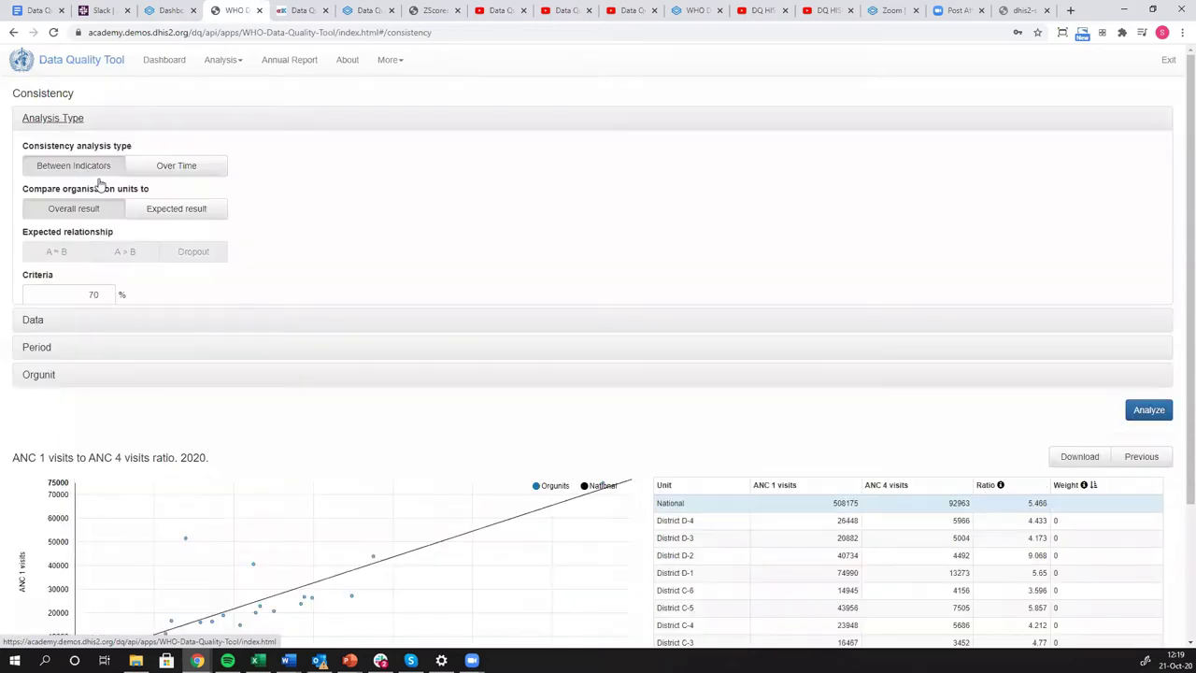
click(98, 297)
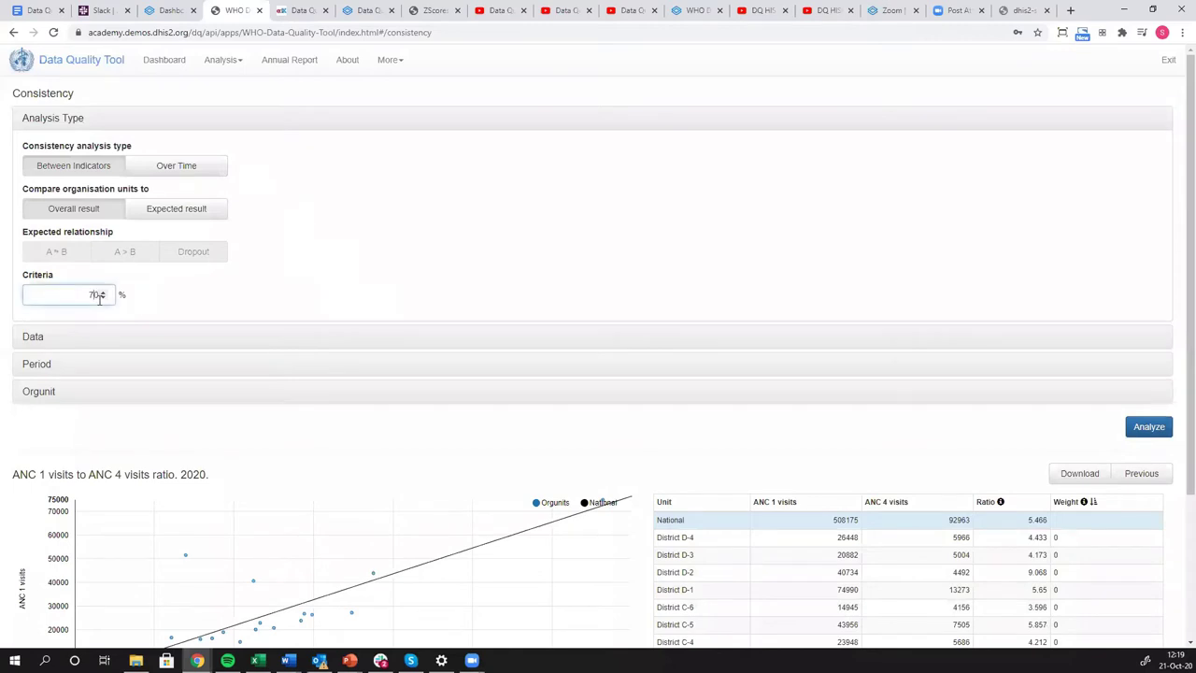
click(100, 298)
click(100, 298)
click(100, 298)
click(1147, 434)
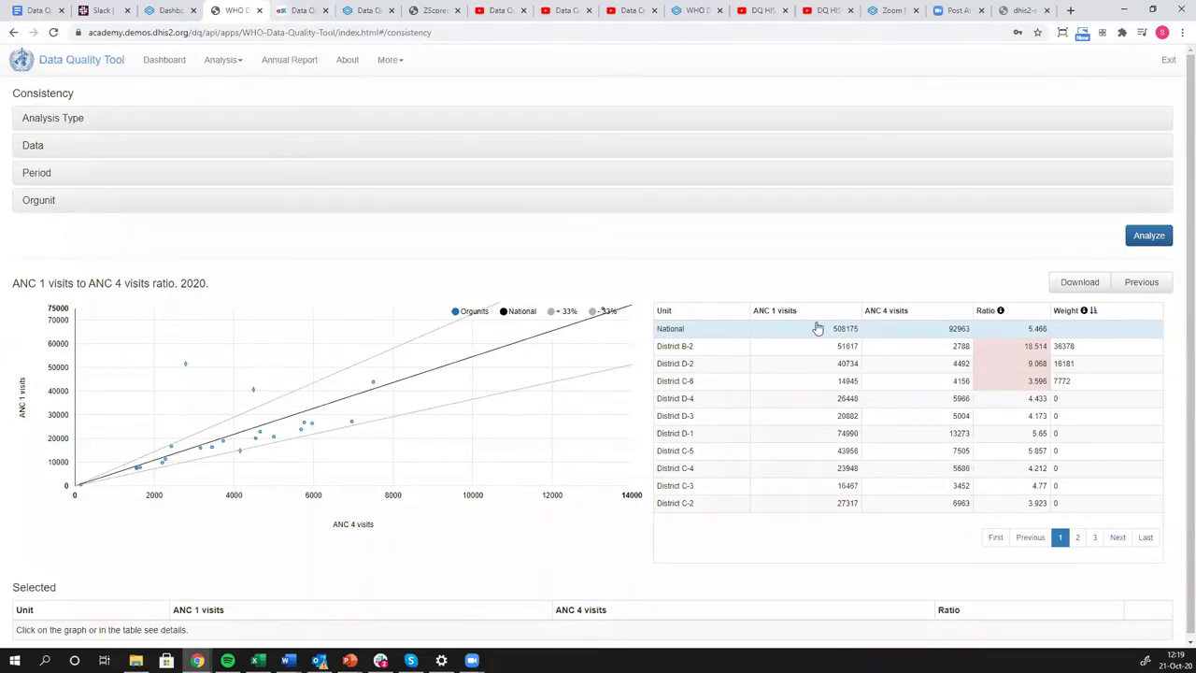
Step: Switch to the browser tab with the Z-scores bell curve
key(ctrl+7)
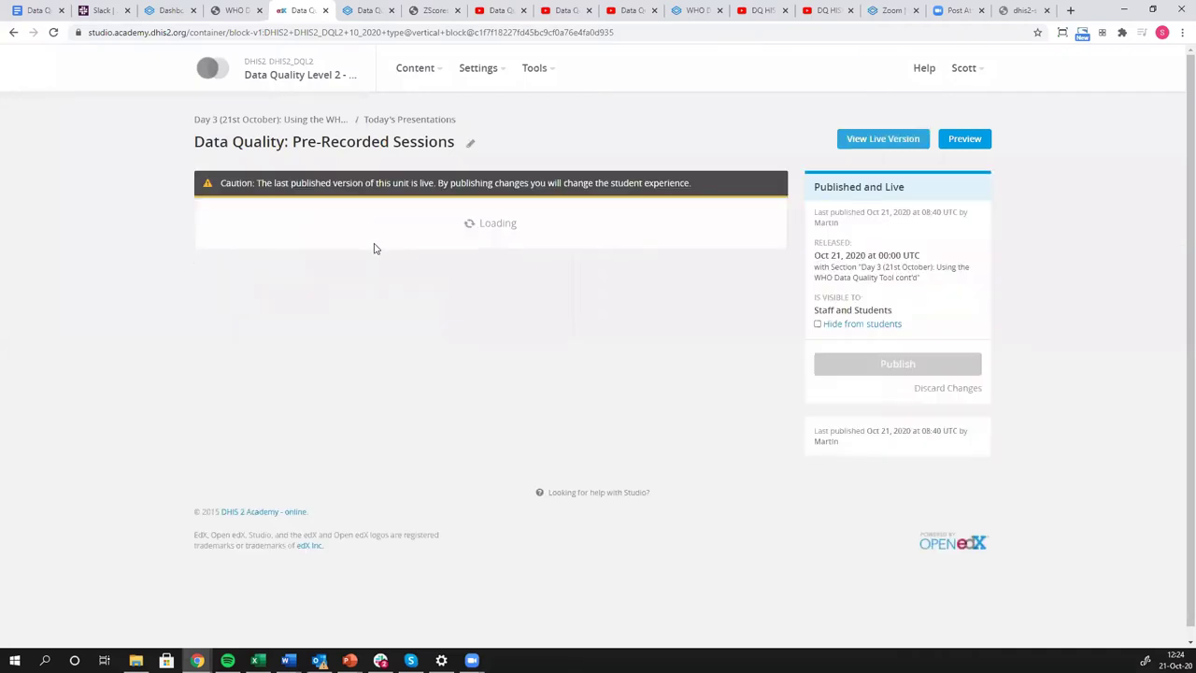
Step: Play the District DQA video full-screen in the Data Quality unit
scroll(386, 339, down, 10)
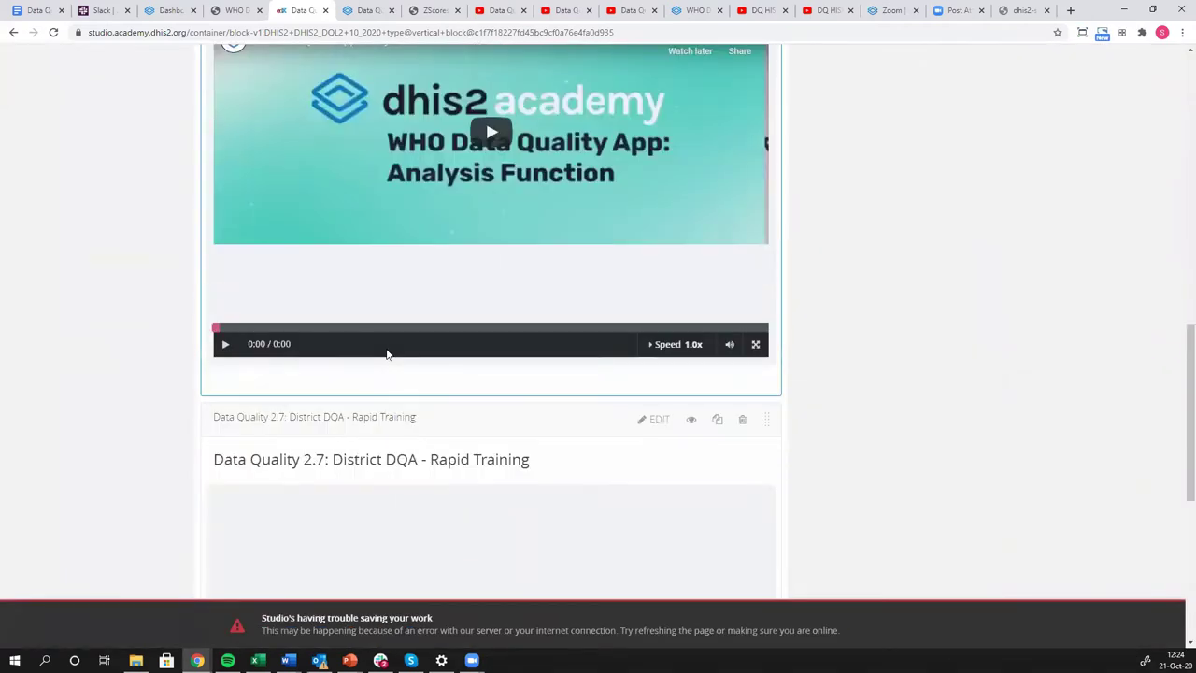
scroll(683, 391, down, 3)
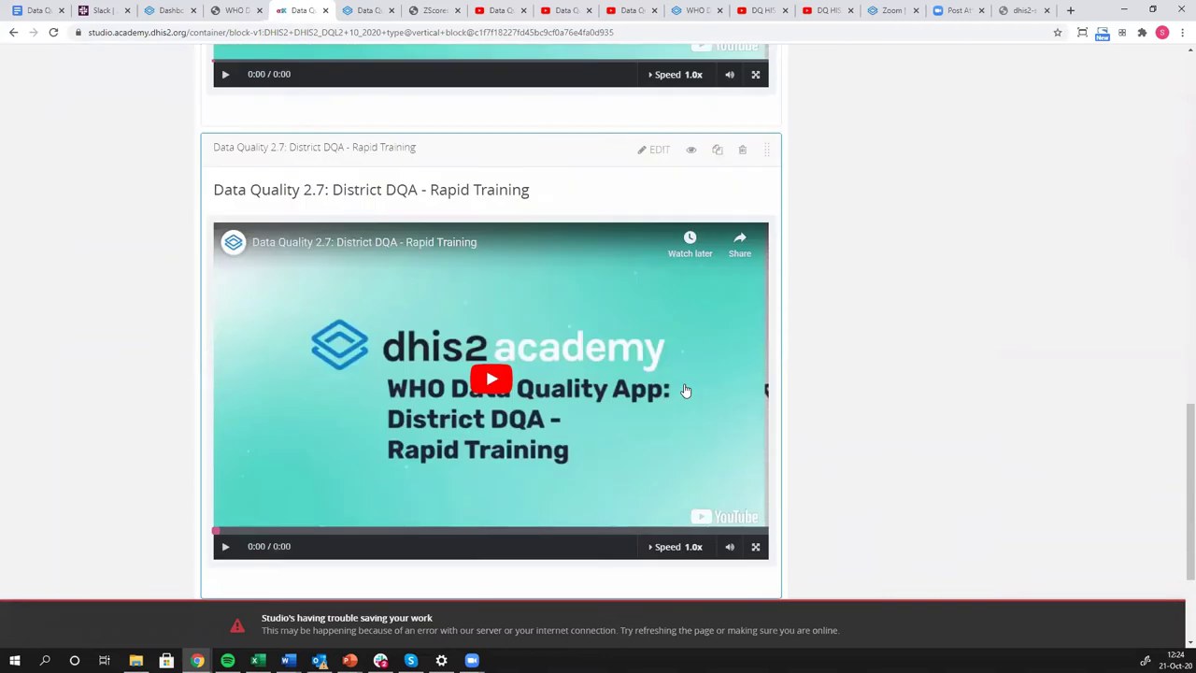
double_click(668, 440)
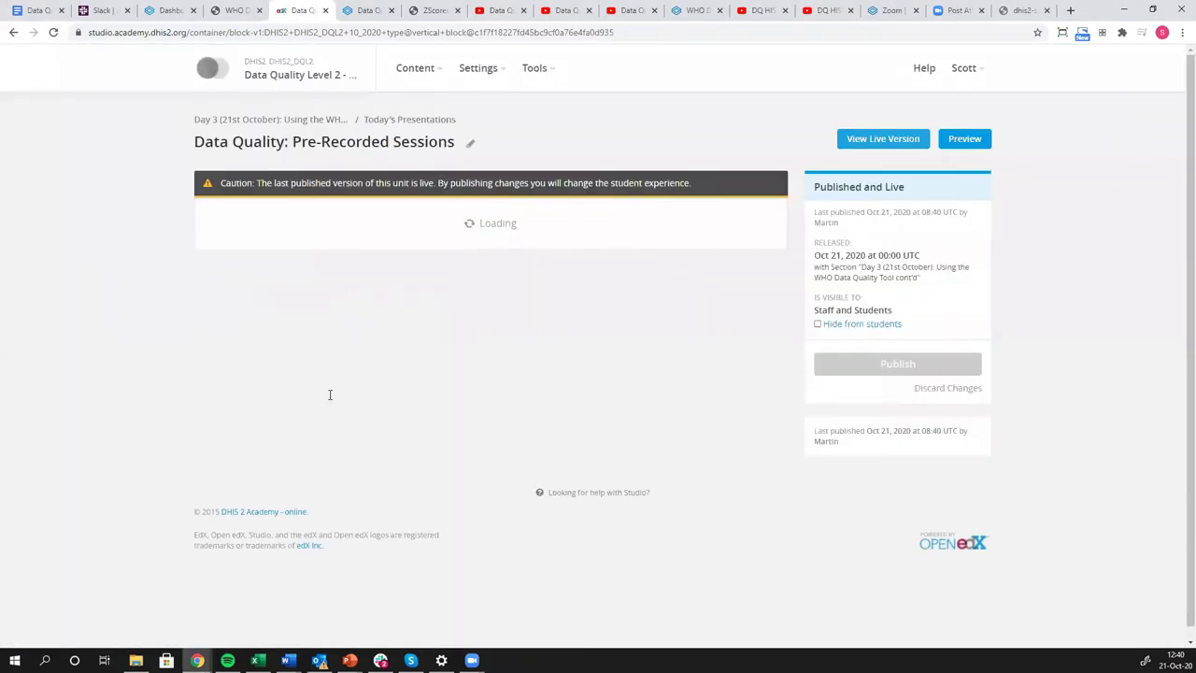
Step: Scroll through the remaining 2.5–2.7 video blocks, then bring up the Z-score bell curve image
scroll(329, 434, down, 4)
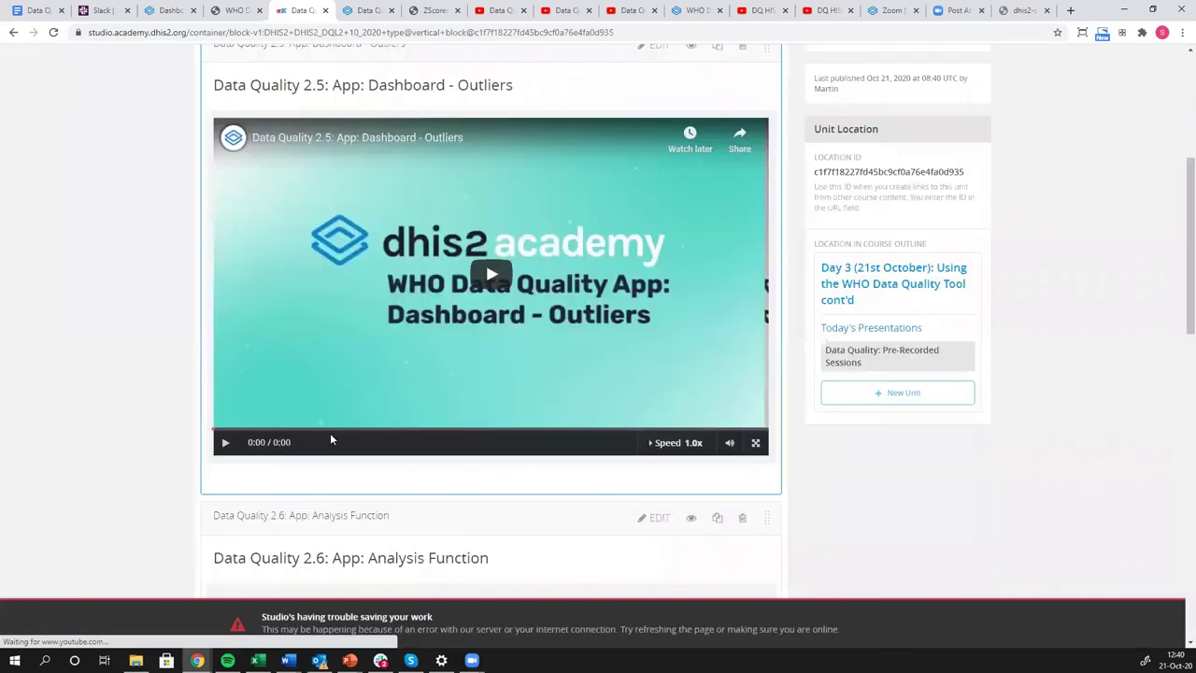
scroll(800, 429, down, 5)
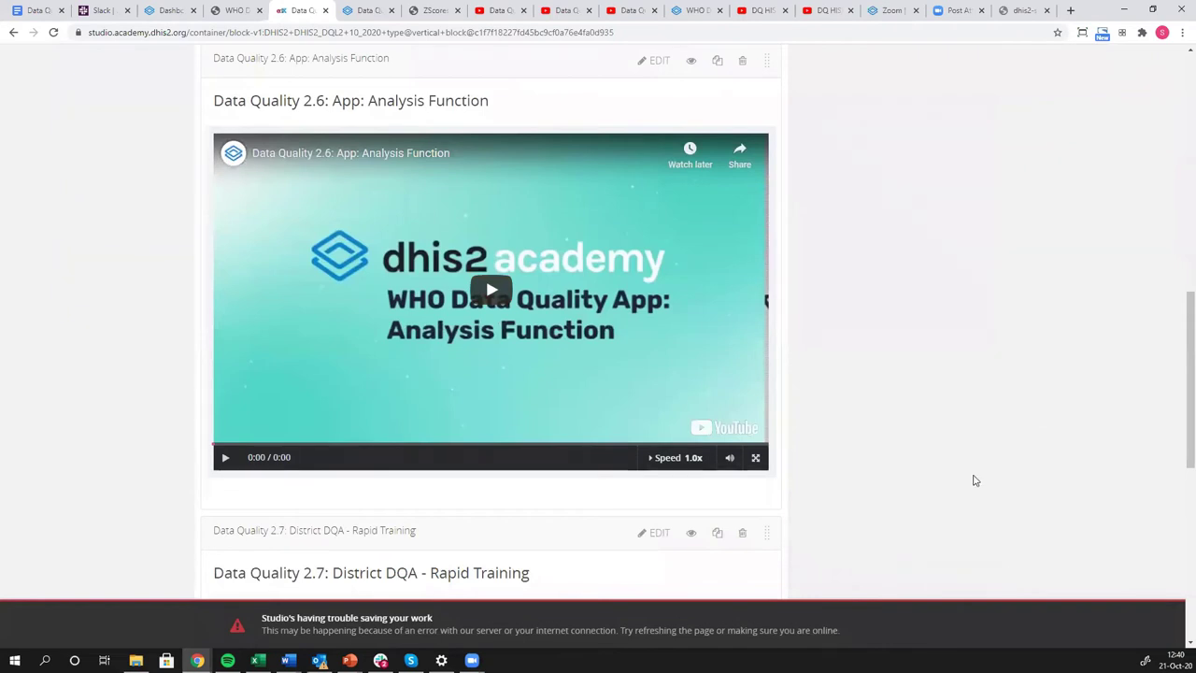
scroll(507, 355, down, 1)
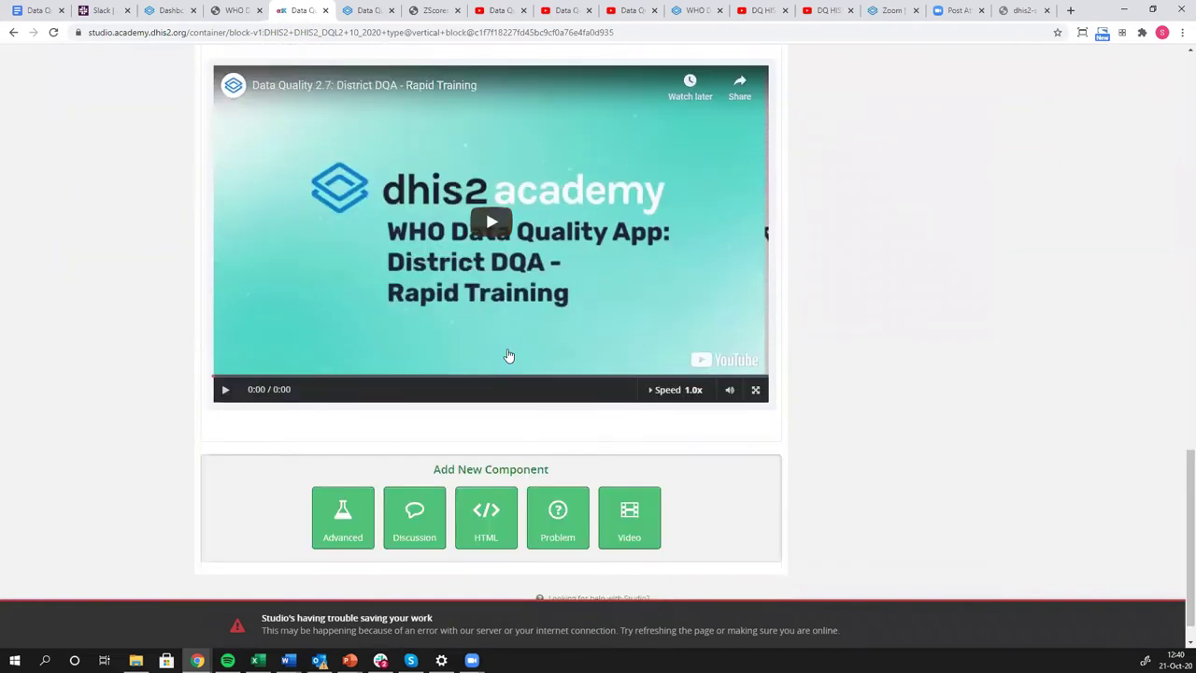
scroll(508, 355, up, 3)
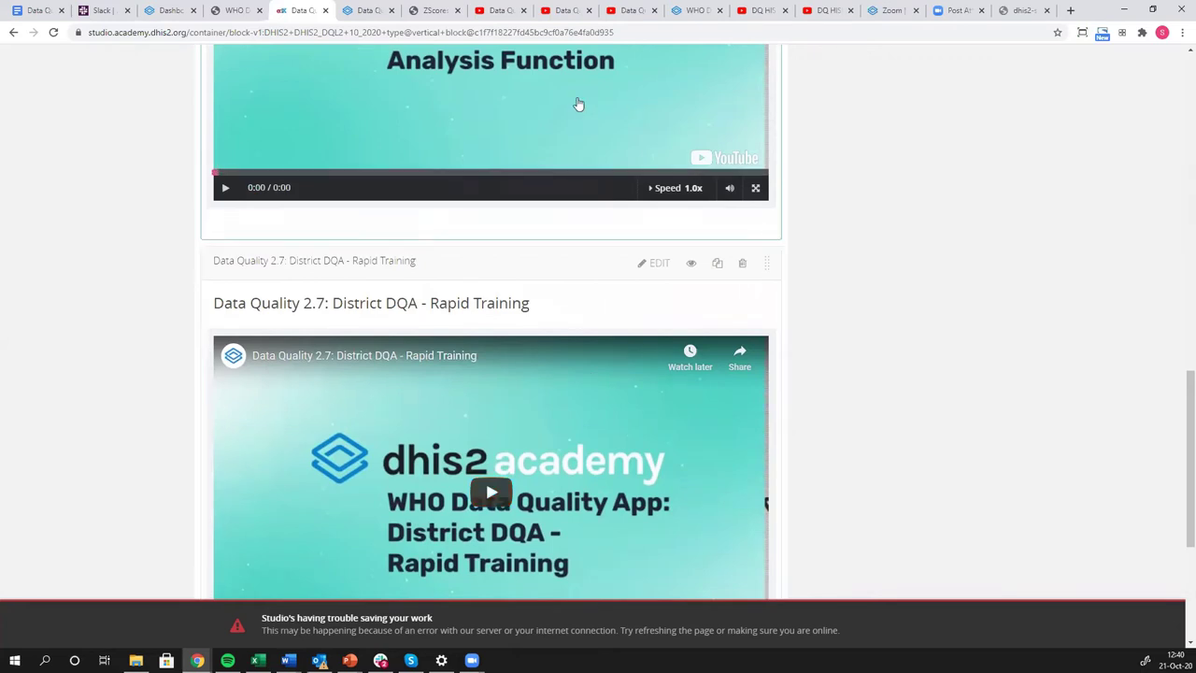
key(ctrl+Tab)
key(ctrl+Tab)
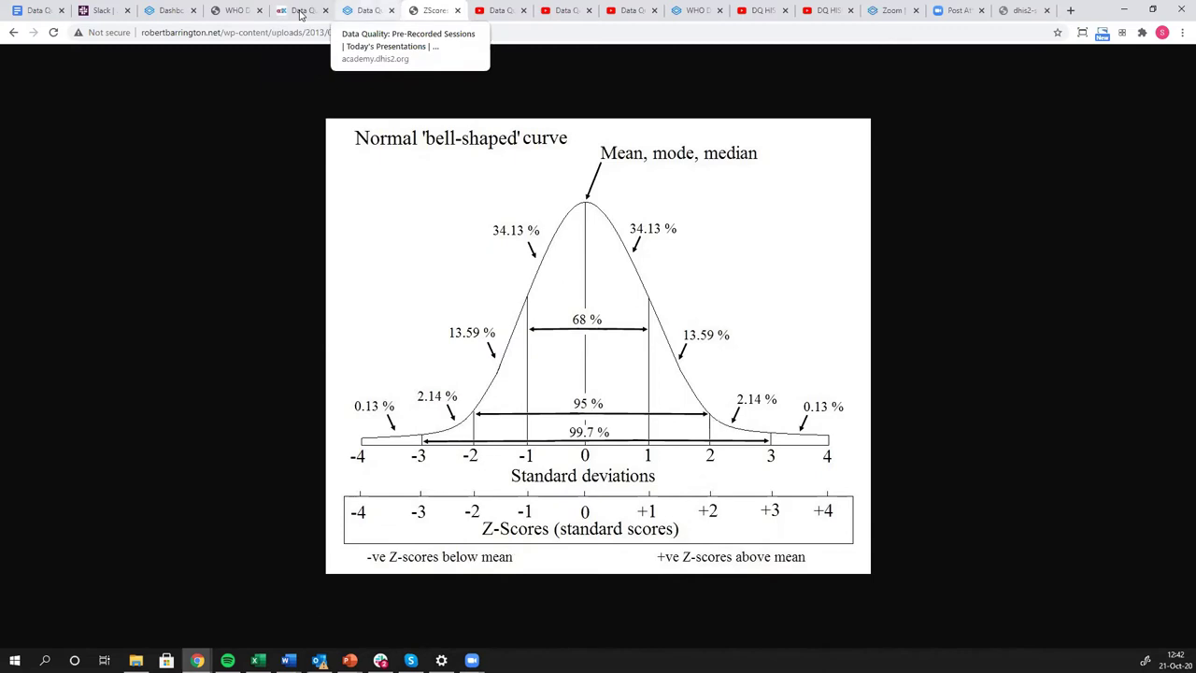
Step: Return to the WHO Data Quality Tool tab and open its Dashboard with Completeness, Consistency and Outliers sections
key(ctrl+shift+Tab)
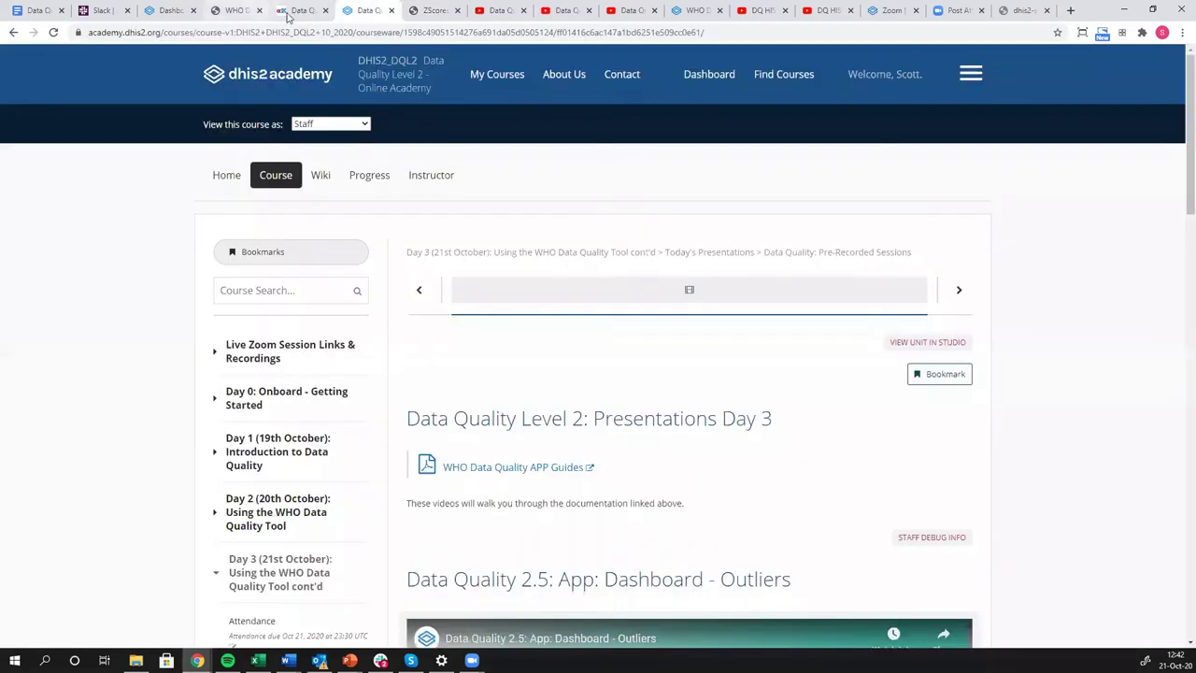
click(291, 13)
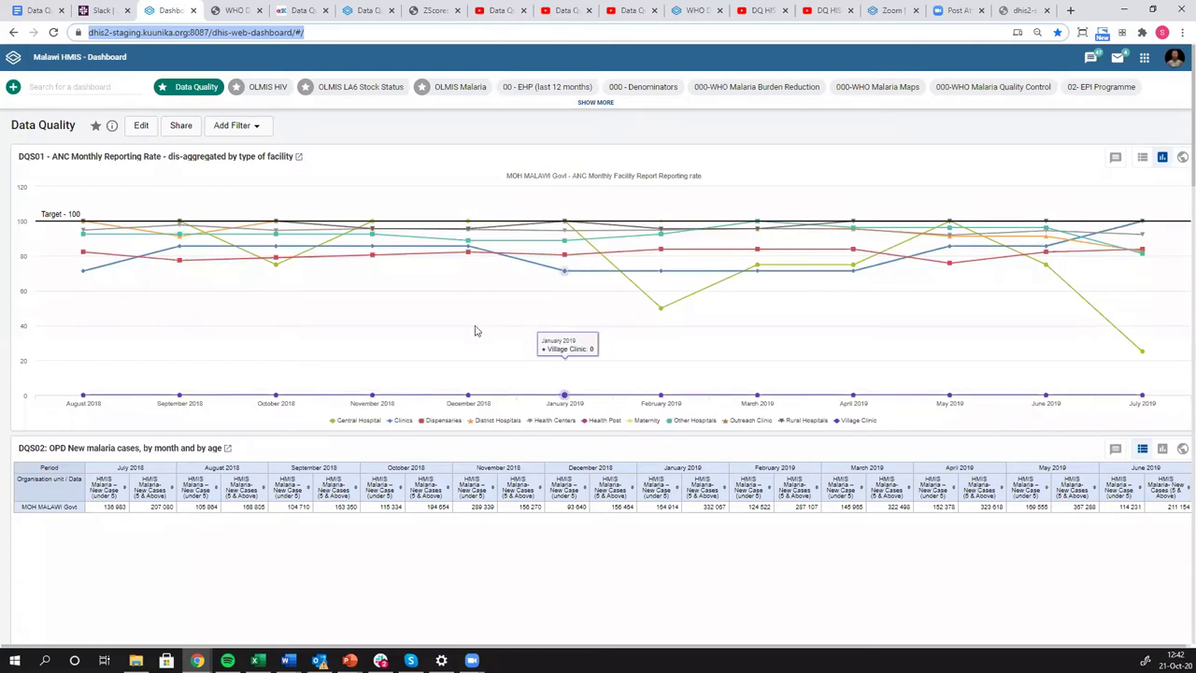
click(233, 11)
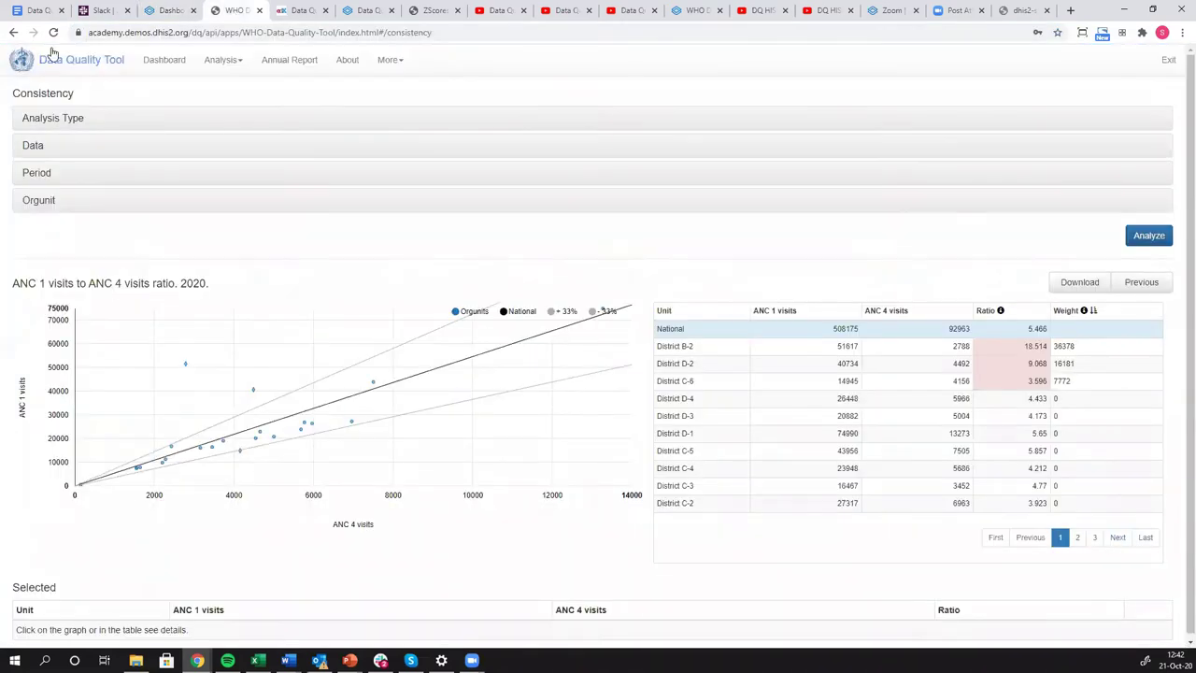
click(42, 64)
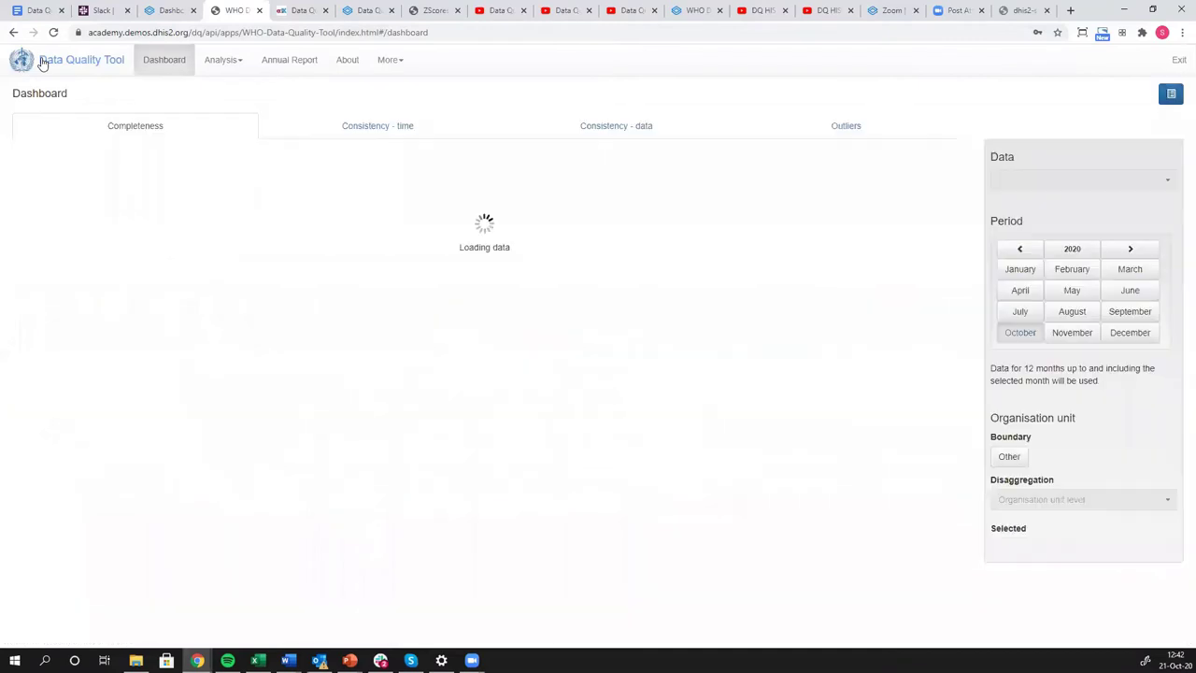
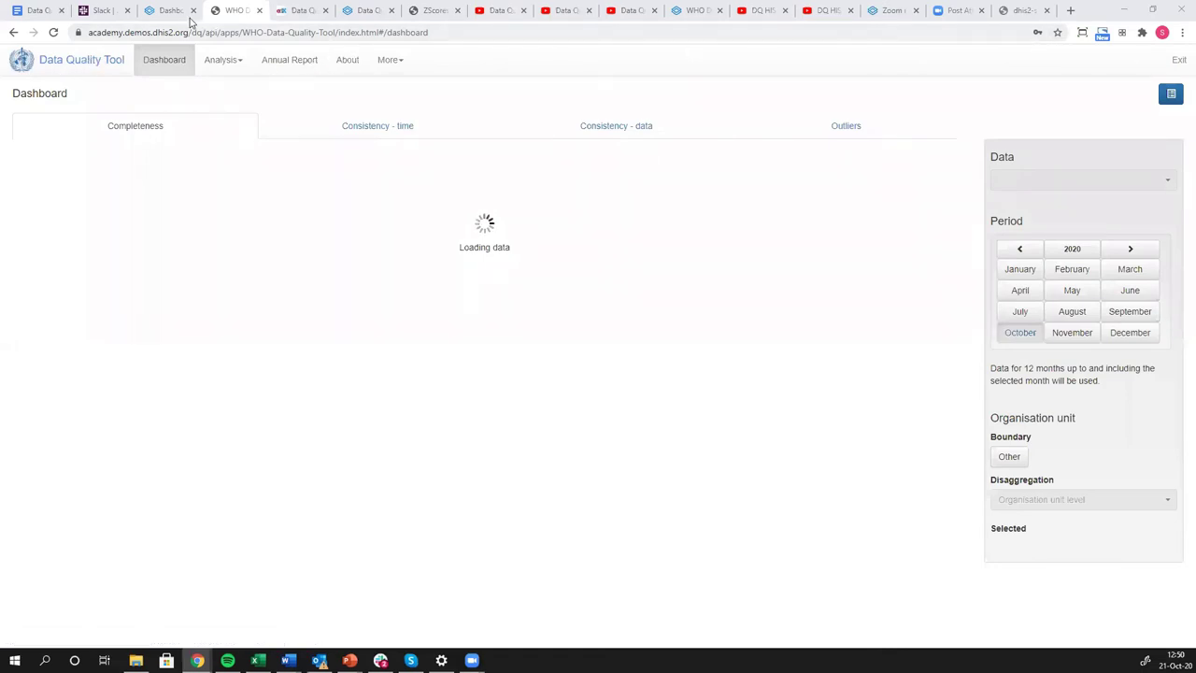
Step: Switch to the 'Data Quality: Pre-Recorded Sessions' course tab and return to the top of the page
click(308, 13)
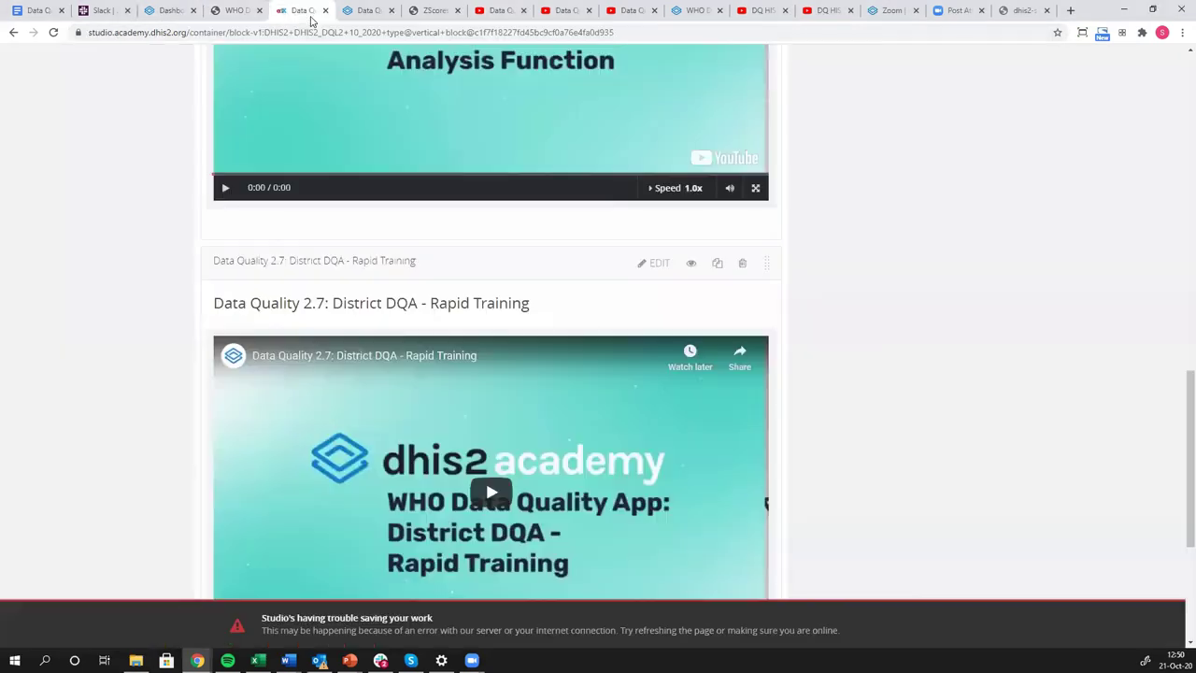
scroll(400, 312, up, 15)
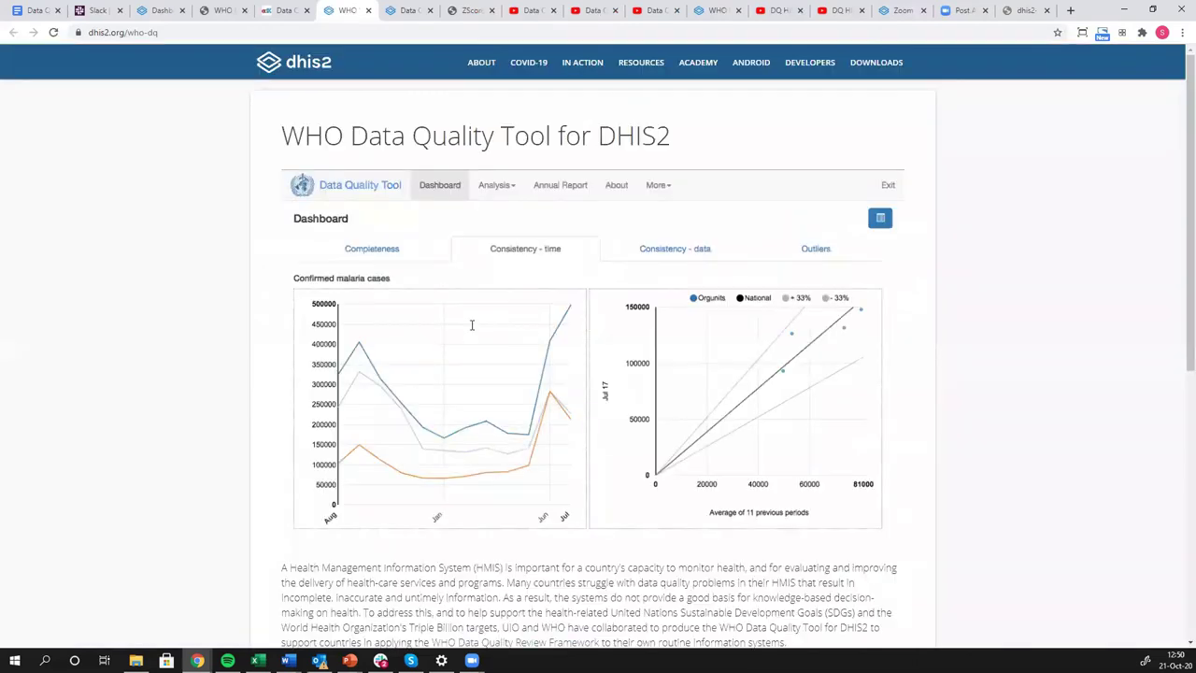
Step: Follow the 'WHO Data Quality Review Framework' link from the dhis2.org/who-dq intro text
scroll(486, 321, down, 6)
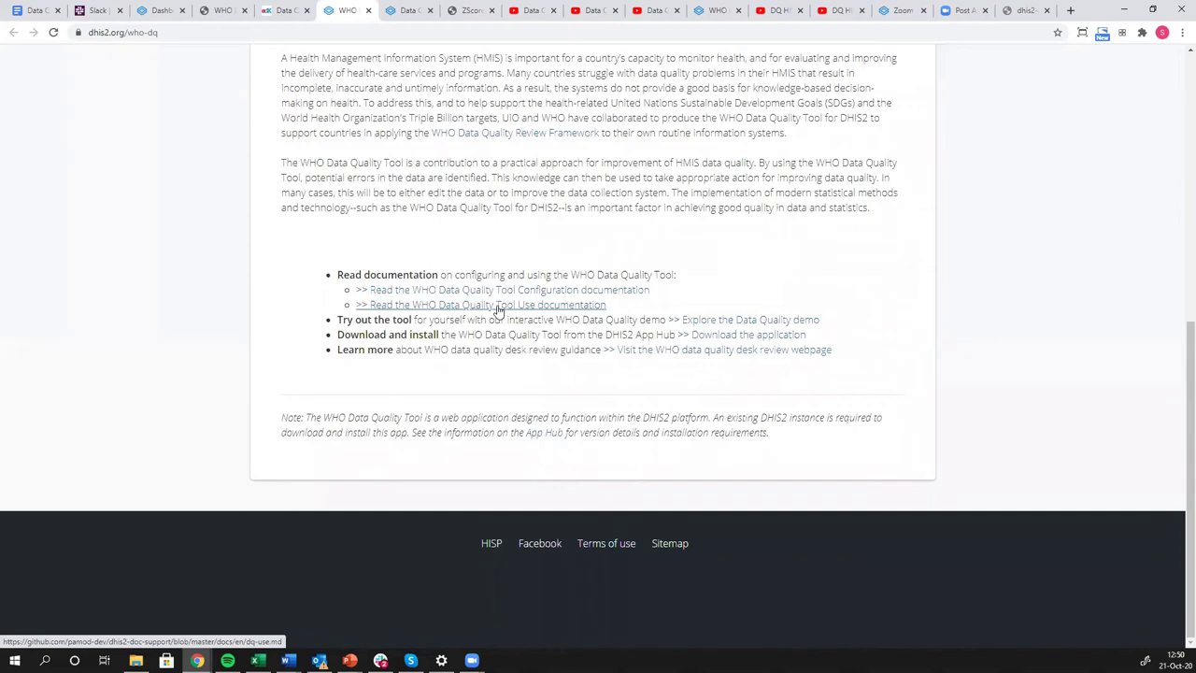
click(537, 135)
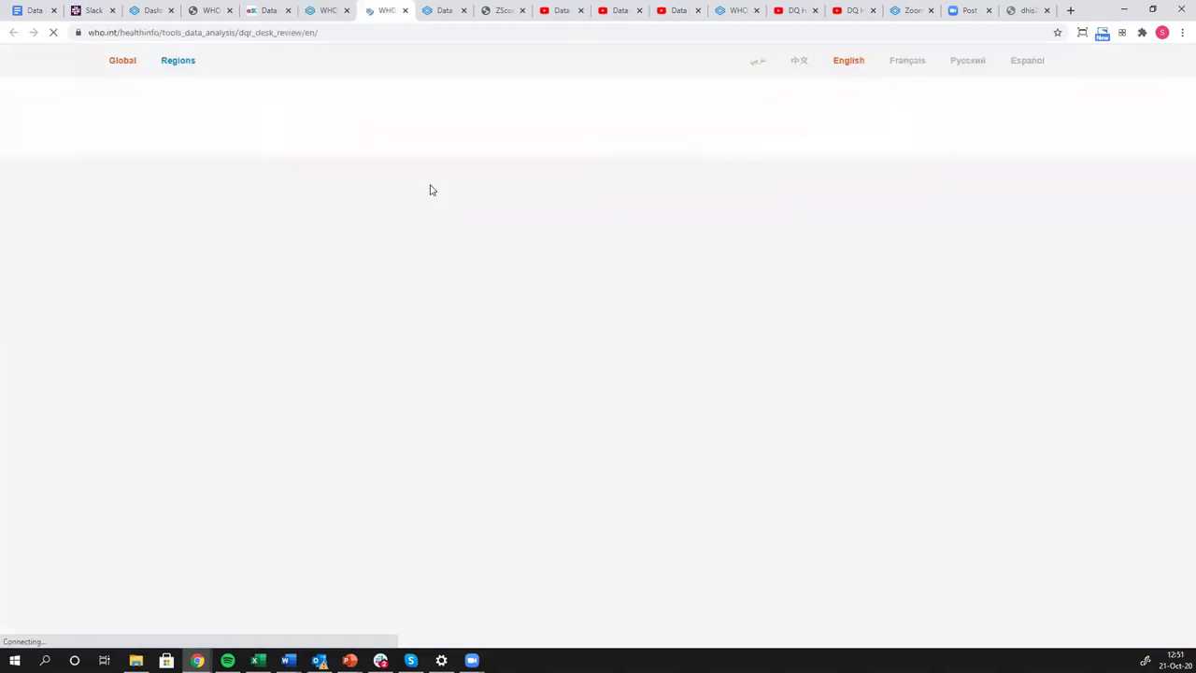